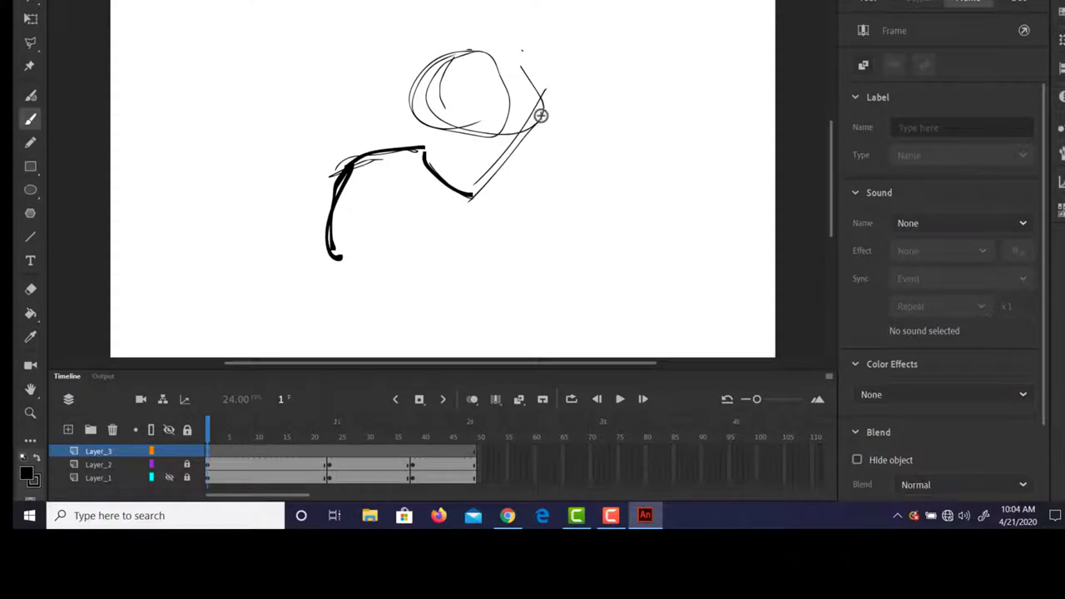
- Set the classic brush's minimum size to 5 and sketch the rounded skull outline over the rough on Layer_3
{"action": "left_click", "coordinate": [479, 204], "text": "ctrl"}
{"action": "left_click_drag", "start_coordinate": [523, 196], "coordinate": [516, 282]}
{"action": "left_click_drag", "start_coordinate": [547, 171], "coordinate": [557, 270]}
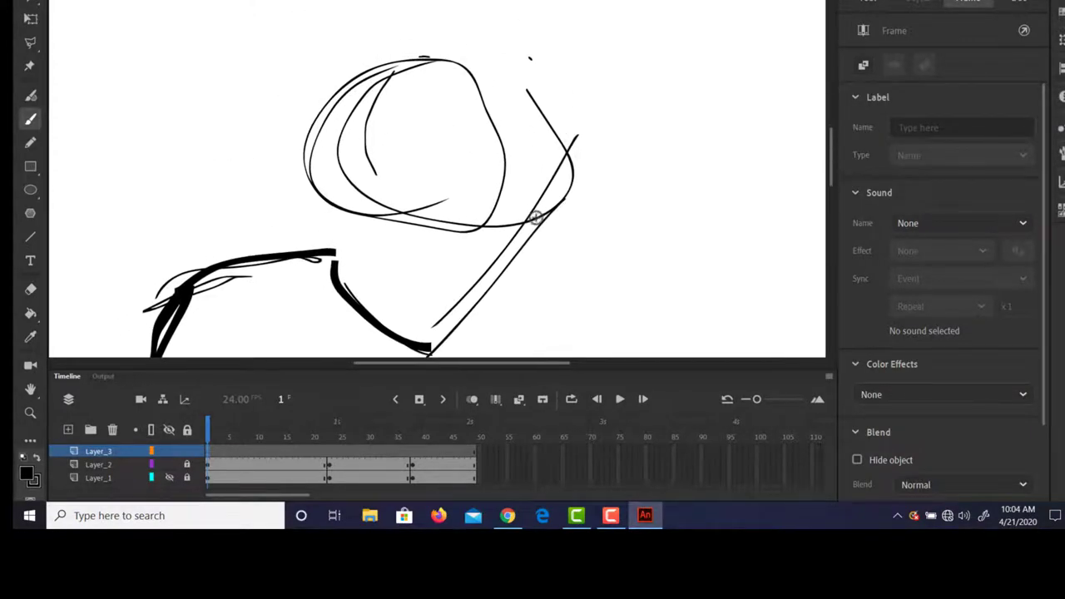
{"action": "left_click", "coordinate": [530, 169]}
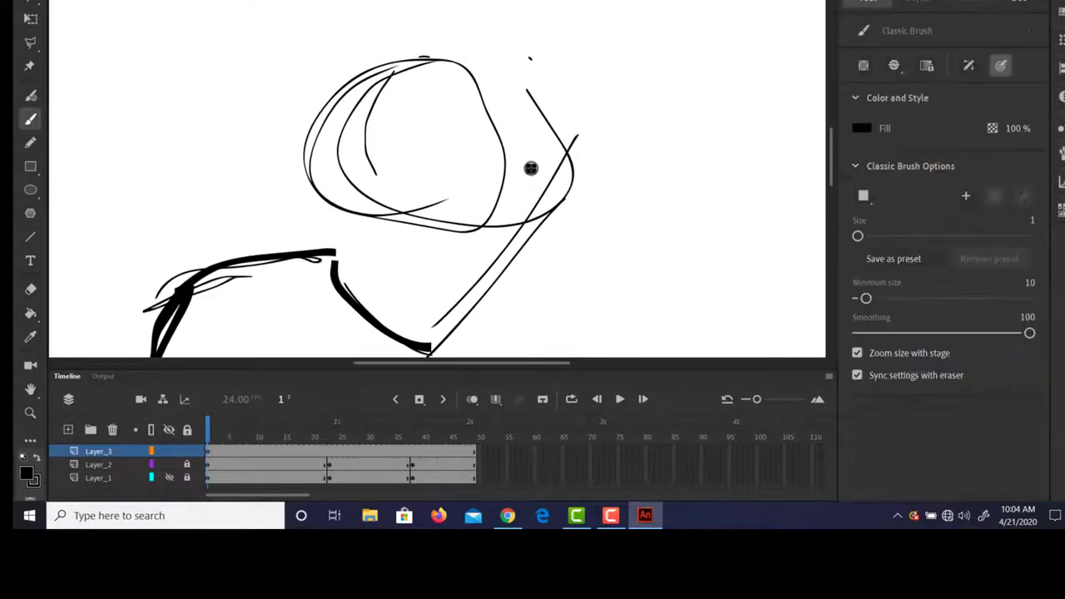
{"action": "left_click", "coordinate": [861, 300]}
{"action": "left_click_drag", "start_coordinate": [532, 70], "coordinate": [445, 44]}
{"action": "left_click_drag", "start_coordinate": [379, 64], "coordinate": [414, 70]}
{"action": "mouse_move", "coordinate": [496, 61]}
{"action": "left_mouse_down"}
{"action": "mouse_move", "coordinate": [346, 80]}
{"action": "mouse_move", "coordinate": [351, 189]}
{"action": "mouse_move", "coordinate": [371, 207]}
{"action": "left_mouse_up"}
{"action": "left_click_drag", "start_coordinate": [313, 148], "coordinate": [350, 214]}
{"action": "mouse_move", "coordinate": [333, 162]}
{"action": "left_mouse_down"}
{"action": "mouse_move", "coordinate": [343, 194]}
{"action": "mouse_move", "coordinate": [466, 71]}
{"action": "mouse_move", "coordinate": [554, 225]}
{"action": "left_mouse_up"}
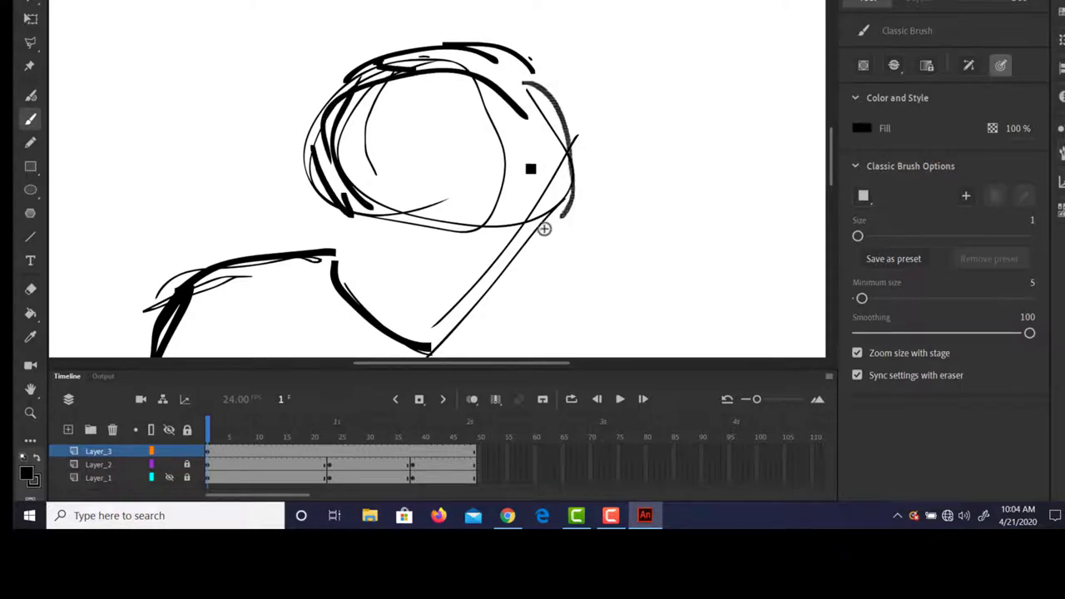
- Sketch the slanted face contour, the nose and both large eyes on the lowered head
{"action": "left_click_drag", "start_coordinate": [467, 304], "coordinate": [556, 224]}
{"action": "mouse_move", "coordinate": [439, 335]}
{"action": "left_mouse_down"}
{"action": "mouse_move", "coordinate": [552, 236]}
{"action": "mouse_move", "coordinate": [481, 308]}
{"action": "left_mouse_up"}
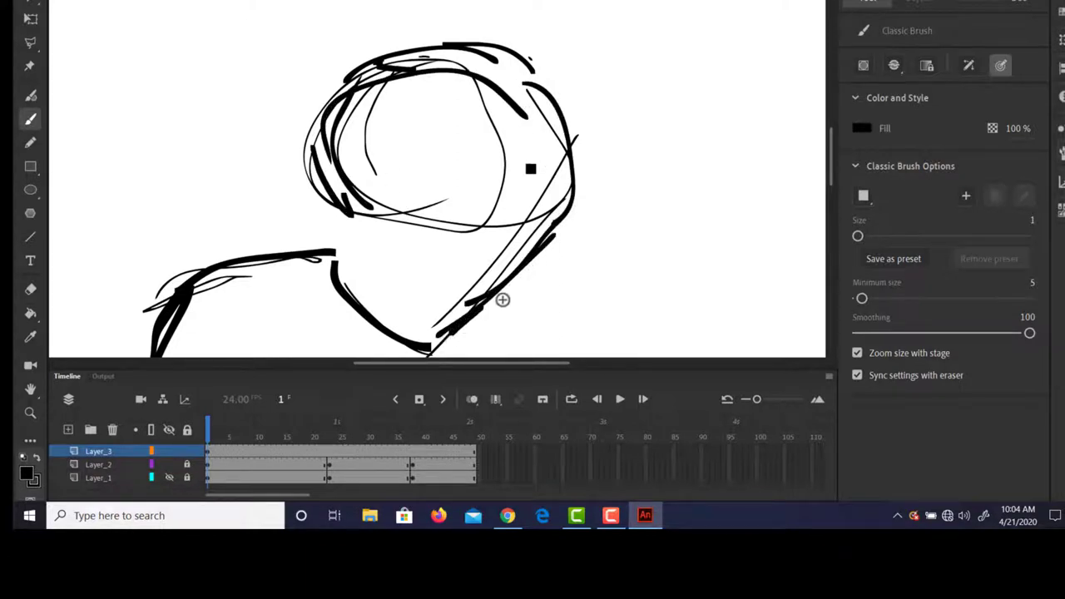
{"action": "mouse_move", "coordinate": [529, 248]}
{"action": "left_mouse_down"}
{"action": "mouse_move", "coordinate": [537, 286]}
{"action": "mouse_move", "coordinate": [524, 288]}
{"action": "mouse_move", "coordinate": [552, 288]}
{"action": "mouse_move", "coordinate": [534, 300]}
{"action": "left_mouse_up"}
{"action": "mouse_move", "coordinate": [521, 239]}
{"action": "left_mouse_down"}
{"action": "mouse_move", "coordinate": [493, 267]}
{"action": "mouse_move", "coordinate": [515, 234]}
{"action": "mouse_move", "coordinate": [456, 229]}
{"action": "mouse_move", "coordinate": [470, 278]}
{"action": "mouse_move", "coordinate": [507, 234]}
{"action": "mouse_move", "coordinate": [453, 225]}
{"action": "mouse_move", "coordinate": [503, 266]}
{"action": "mouse_move", "coordinate": [561, 258]}
{"action": "mouse_move", "coordinate": [532, 289]}
{"action": "left_mouse_up"}
{"action": "left_click", "coordinate": [464, 258]}
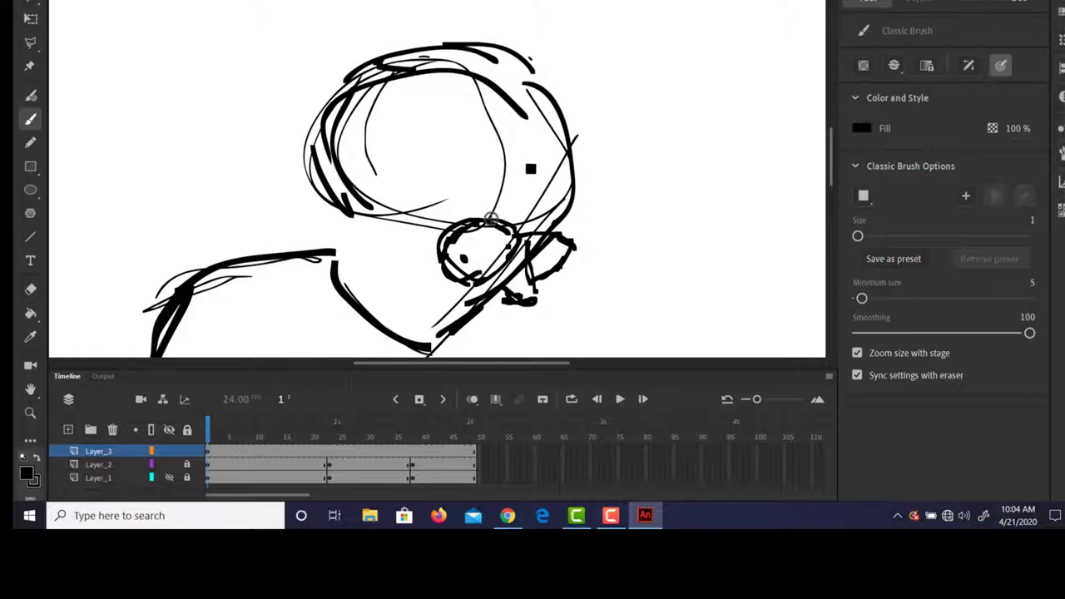
{"action": "mouse_move", "coordinate": [474, 216]}
{"action": "left_mouse_down"}
{"action": "mouse_move", "coordinate": [429, 219]}
{"action": "mouse_move", "coordinate": [419, 249]}
{"action": "mouse_move", "coordinate": [451, 278]}
{"action": "left_mouse_up"}
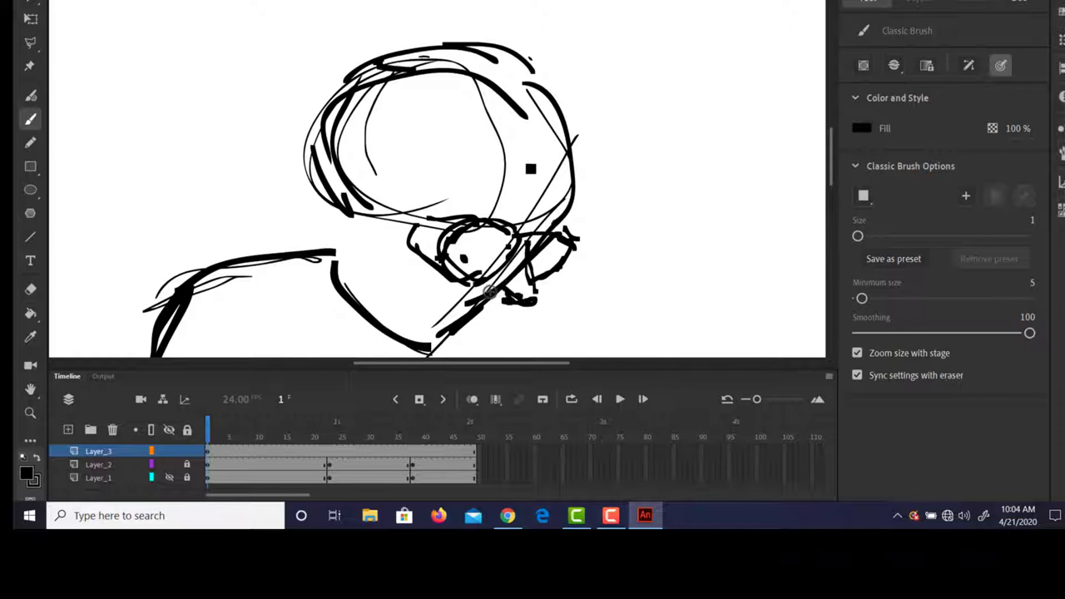
- Sketch the lips and chin below the nose along the slanted face contour
{"action": "left_click_drag", "start_coordinate": [505, 306], "coordinate": [485, 320]}
{"action": "left_click_drag", "start_coordinate": [465, 231], "coordinate": [511, 116]}
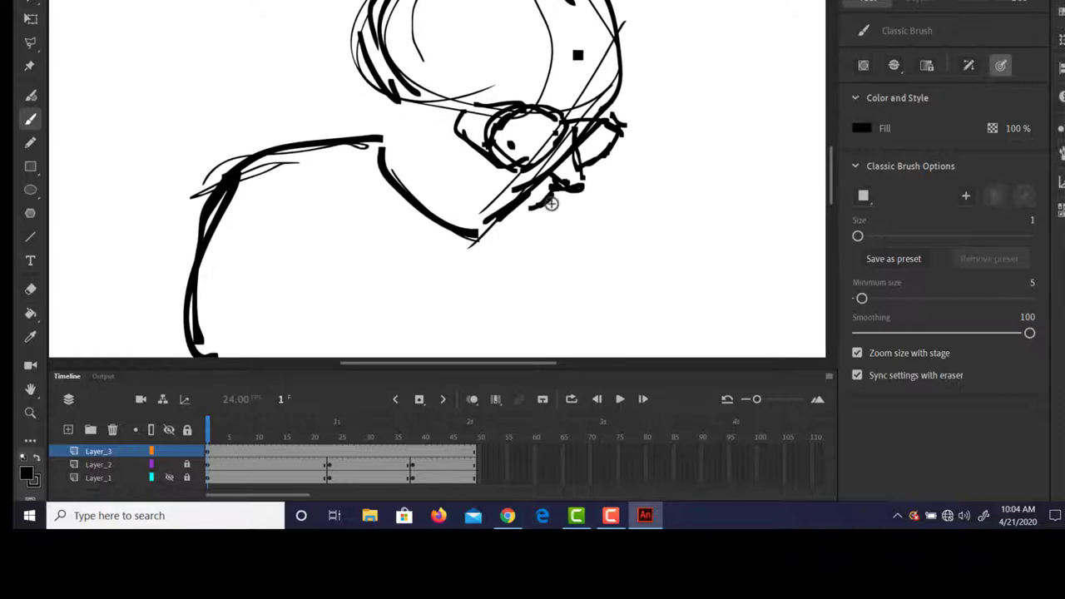
{"action": "mouse_move", "coordinate": [549, 197]}
{"action": "left_mouse_down"}
{"action": "mouse_move", "coordinate": [517, 235]}
{"action": "mouse_move", "coordinate": [470, 231]}
{"action": "mouse_move", "coordinate": [499, 240]}
{"action": "left_mouse_up"}
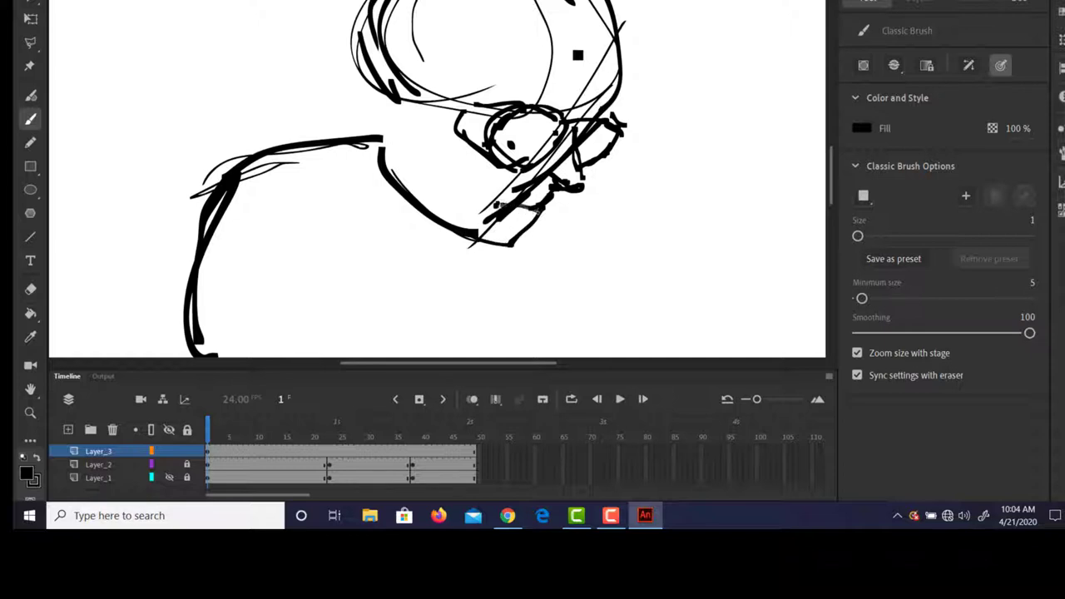
- Sketch the cheek and back of the neck, reinforce the back of the skull, and draw the brow above the eyes
{"action": "left_click_drag", "start_coordinate": [521, 139], "coordinate": [528, 222]}
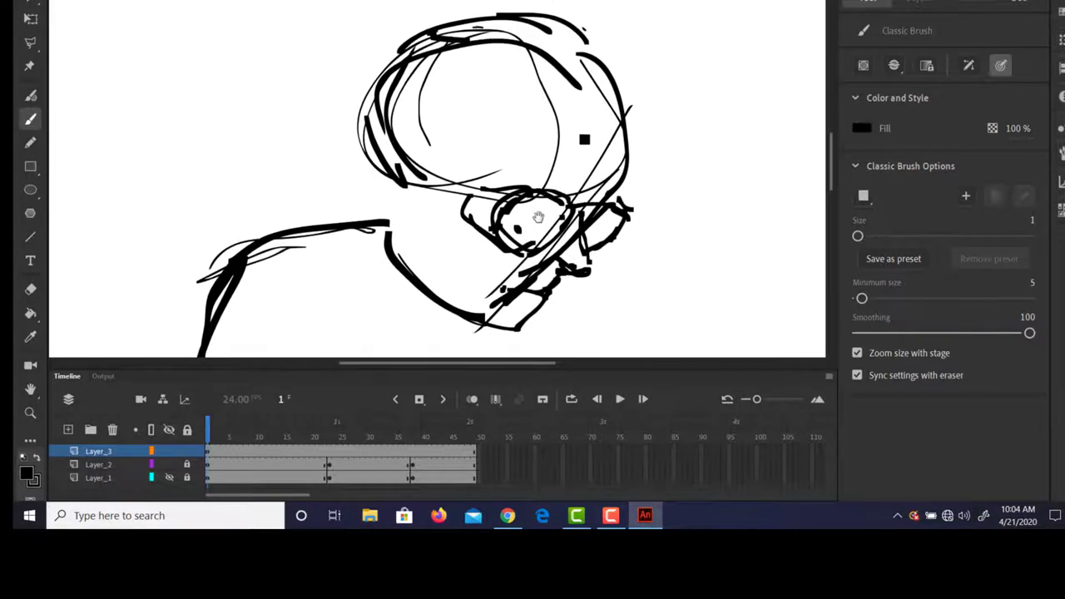
{"action": "mouse_move", "coordinate": [479, 185]}
{"action": "left_mouse_down"}
{"action": "mouse_move", "coordinate": [431, 220]}
{"action": "mouse_move", "coordinate": [439, 213]}
{"action": "mouse_move", "coordinate": [420, 240]}
{"action": "mouse_move", "coordinate": [417, 271]}
{"action": "left_mouse_up"}
{"action": "left_click_drag", "start_coordinate": [396, 185], "coordinate": [387, 232]}
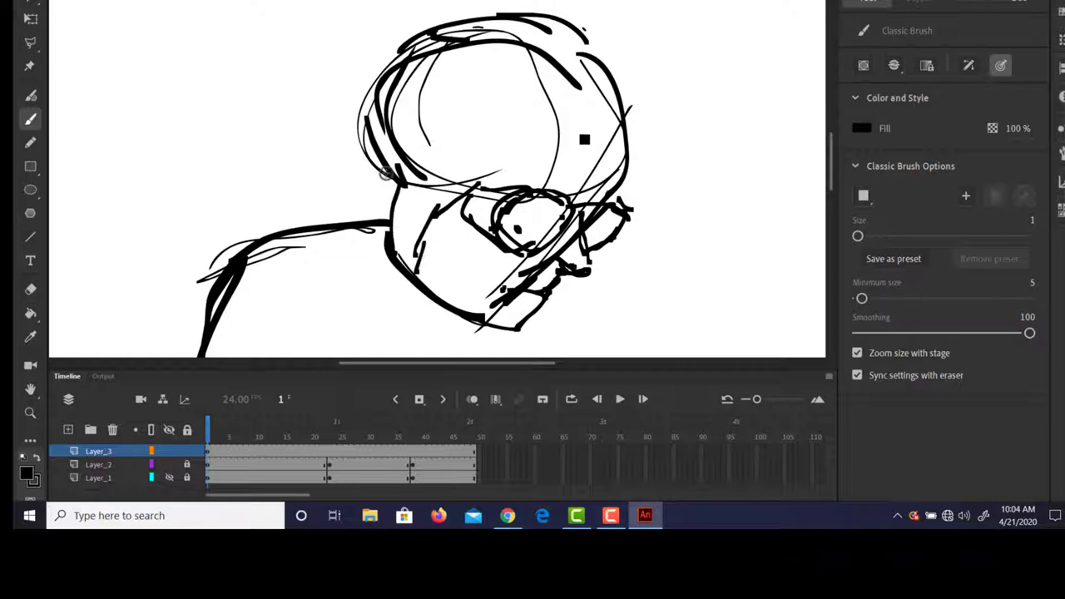
{"action": "left_click_drag", "start_coordinate": [382, 186], "coordinate": [417, 96]}
{"action": "left_click", "coordinate": [490, 69]}
{"action": "mouse_move", "coordinate": [422, 60]}
{"action": "left_mouse_down"}
{"action": "mouse_move", "coordinate": [374, 156]}
{"action": "mouse_move", "coordinate": [524, 55]}
{"action": "left_mouse_up"}
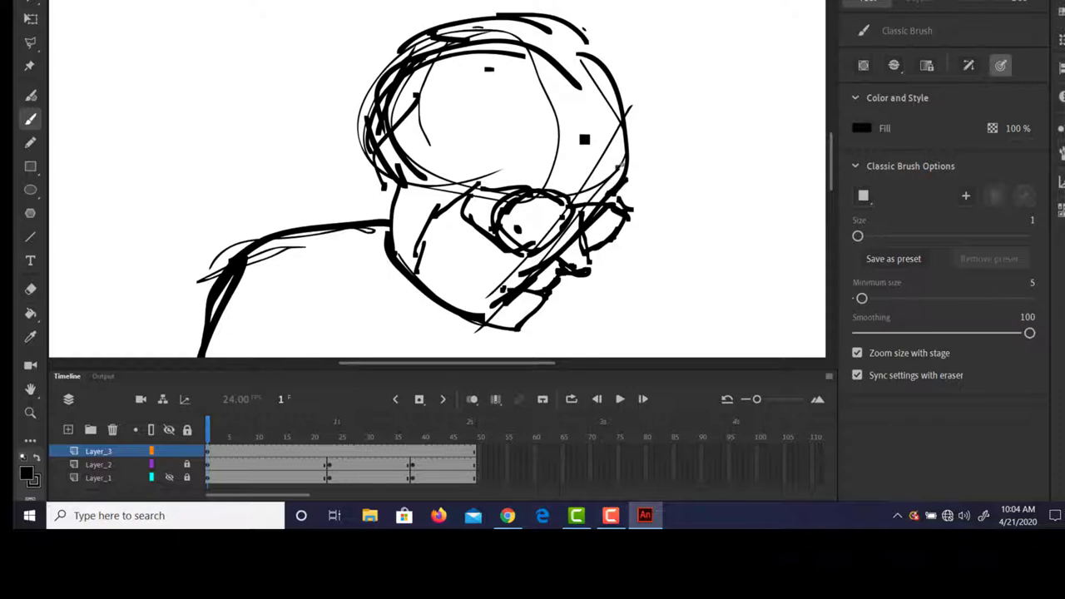
{"action": "mouse_move", "coordinate": [624, 163]}
{"action": "left_mouse_down"}
{"action": "mouse_move", "coordinate": [523, 168]}
{"action": "mouse_move", "coordinate": [550, 156]}
{"action": "mouse_move", "coordinate": [496, 169]}
{"action": "mouse_move", "coordinate": [487, 193]}
{"action": "left_mouse_up"}
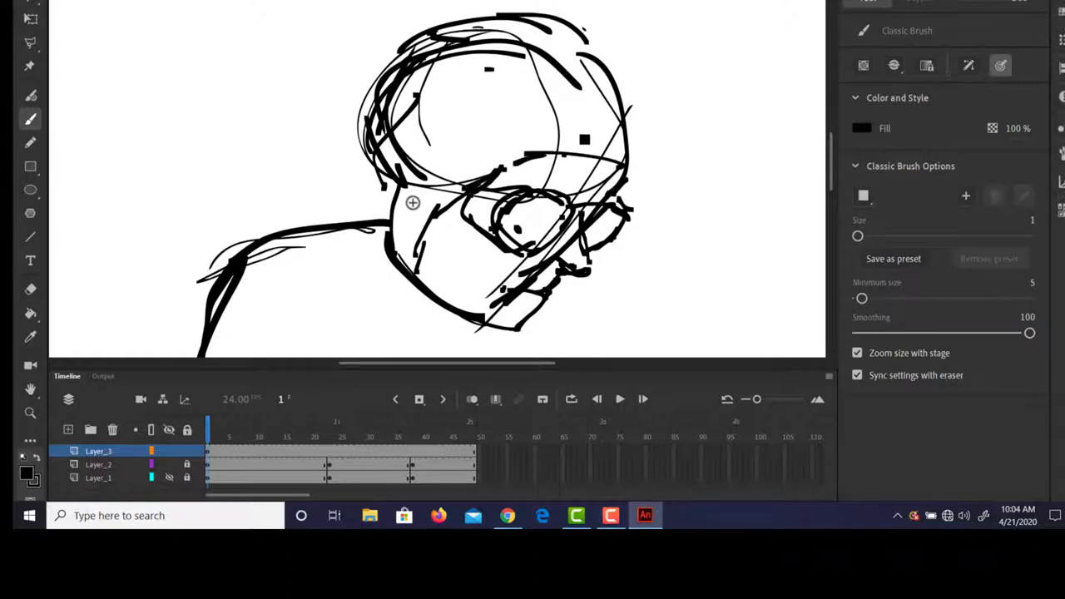
- Sketch the collar around the neck, the shirt folds on the chest and the shoulder with its sleeve lines
{"action": "mouse_move", "coordinate": [397, 185]}
{"action": "left_mouse_down"}
{"action": "mouse_move", "coordinate": [364, 222]}
{"action": "mouse_move", "coordinate": [377, 218]}
{"action": "mouse_move", "coordinate": [409, 300]}
{"action": "left_mouse_up"}
{"action": "left_click_drag", "start_coordinate": [364, 223], "coordinate": [407, 304]}
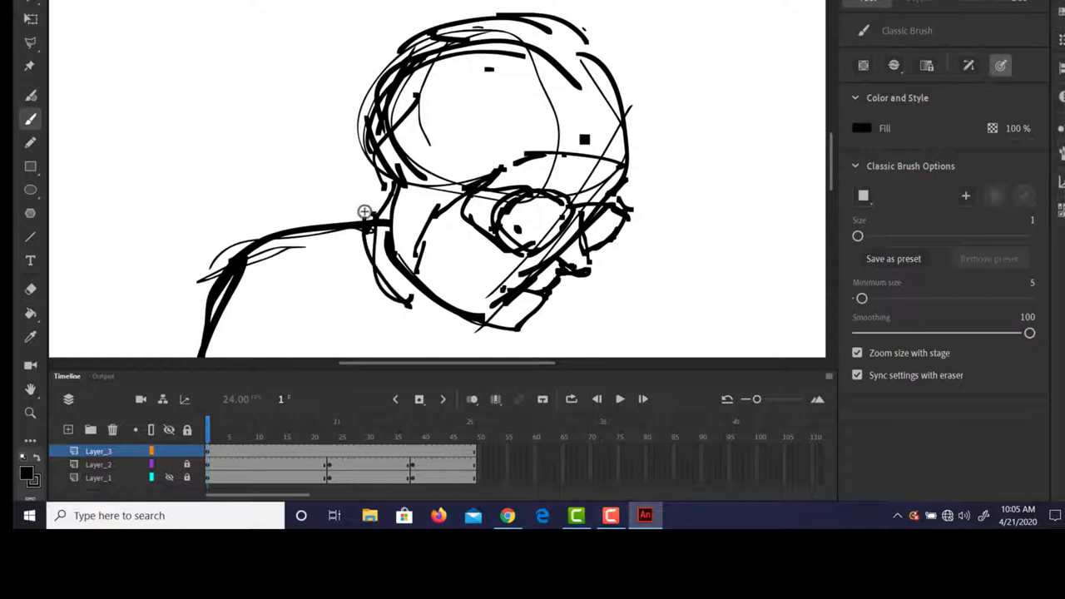
{"action": "mouse_move", "coordinate": [312, 220]}
{"action": "left_mouse_down"}
{"action": "mouse_move", "coordinate": [380, 206]}
{"action": "mouse_move", "coordinate": [311, 218]}
{"action": "mouse_move", "coordinate": [331, 309]}
{"action": "left_mouse_up"}
{"action": "left_click_drag", "start_coordinate": [336, 321], "coordinate": [369, 350]}
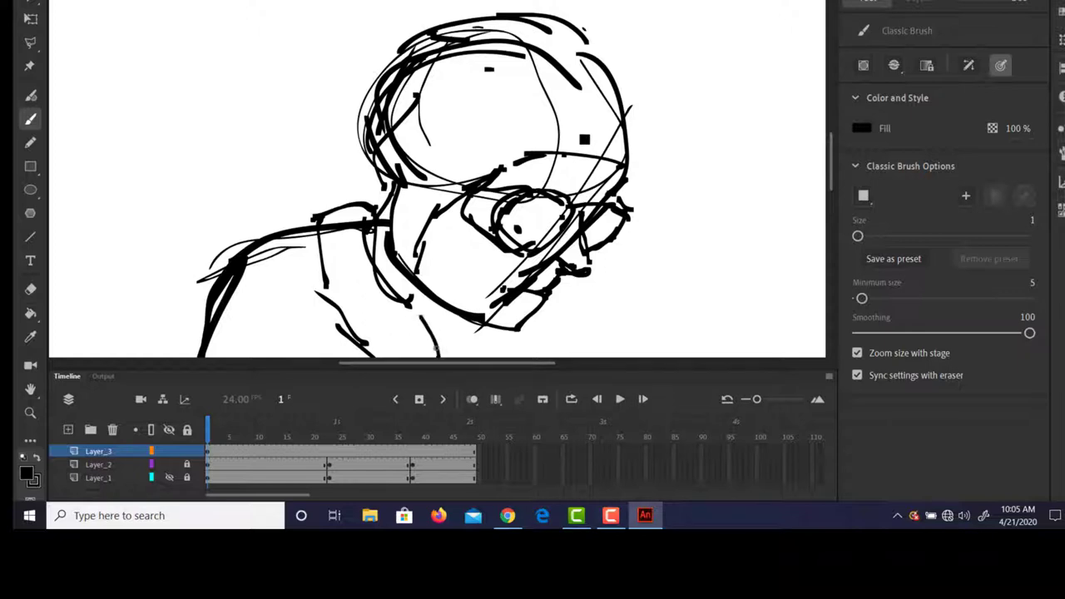
{"action": "left_click_drag", "start_coordinate": [435, 348], "coordinate": [437, 353]}
{"action": "mouse_move", "coordinate": [305, 244]}
{"action": "left_mouse_down"}
{"action": "mouse_move", "coordinate": [218, 261]}
{"action": "mouse_move", "coordinate": [168, 335]}
{"action": "left_mouse_up"}
{"action": "mouse_move", "coordinate": [255, 253]}
{"action": "left_mouse_down"}
{"action": "mouse_move", "coordinate": [278, 284]}
{"action": "mouse_move", "coordinate": [204, 259]}
{"action": "mouse_move", "coordinate": [165, 338]}
{"action": "left_mouse_up"}
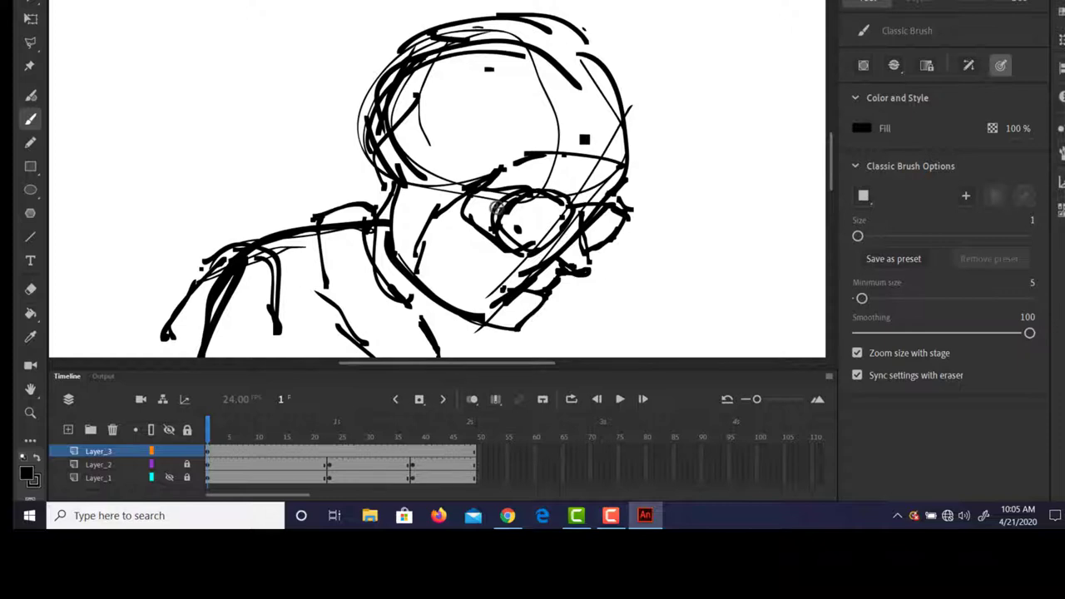
- Erase the stray square brush mark on the figure's forehead
{"action": "scroll", "coordinate": [571, 268], "scroll_direction": "down", "scroll_amount": 3}
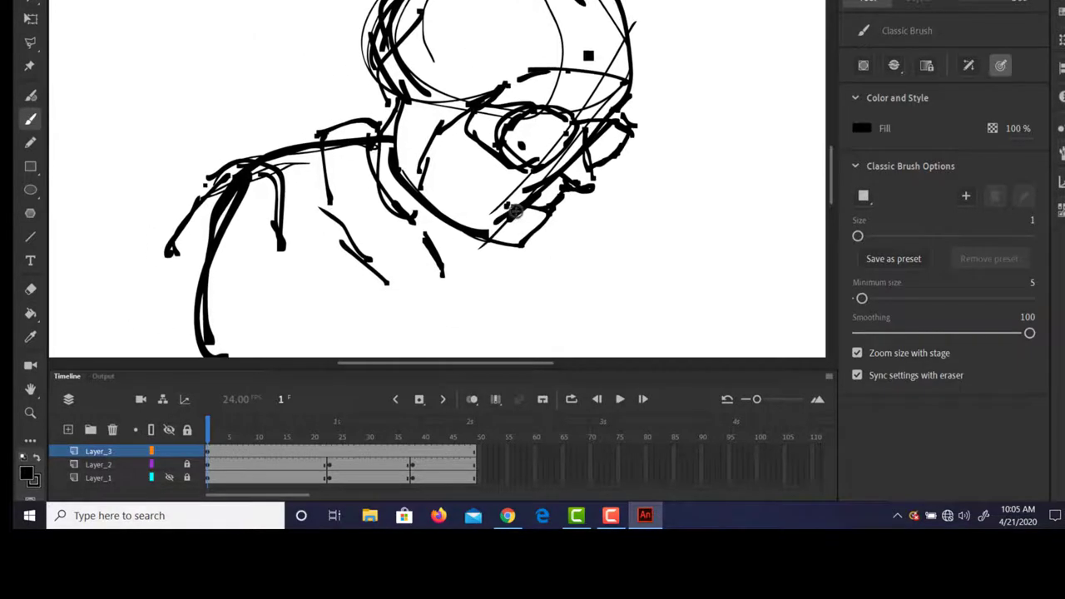
{"action": "left_click", "coordinate": [524, 241], "text": "ctrl+shift"}
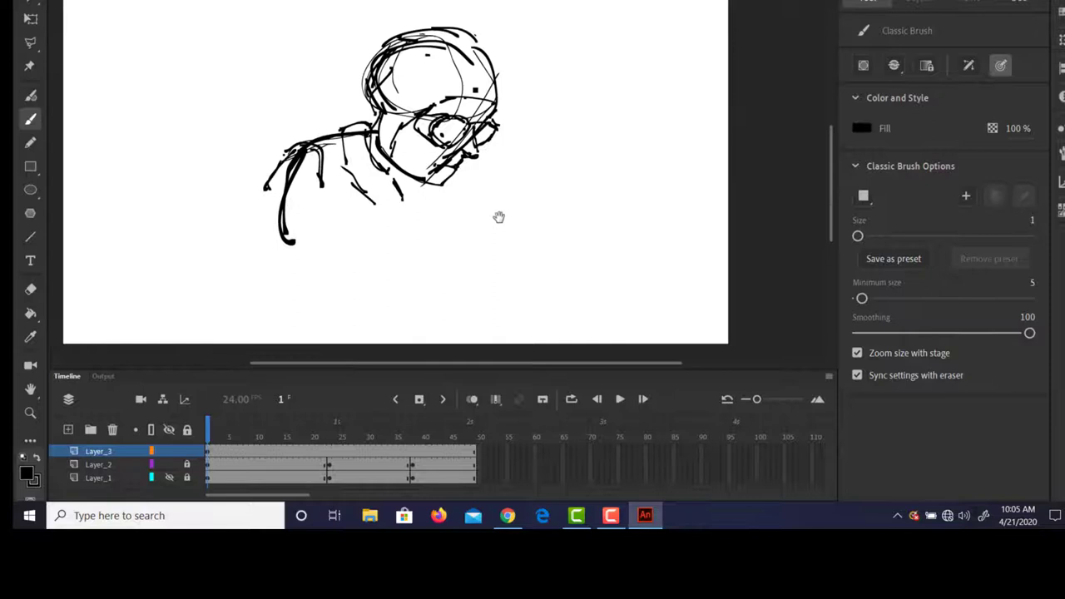
{"action": "left_click_drag", "start_coordinate": [499, 216], "coordinate": [582, 300]}
{"action": "key", "text": "e"}
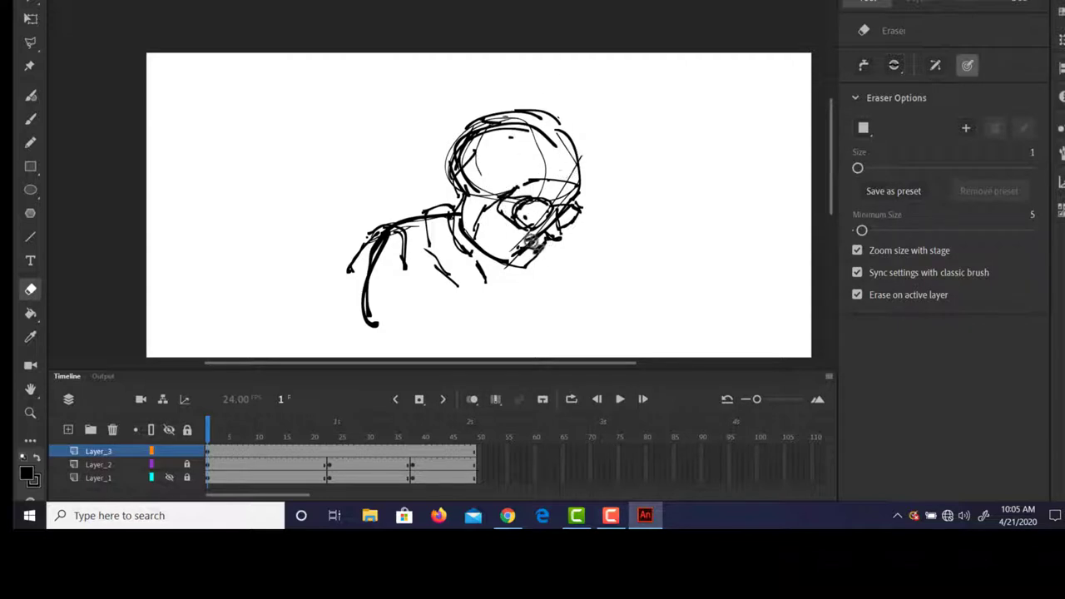
{"action": "key", "text": "space"}
{"action": "mouse_move", "coordinate": [489, 269]}
{"action": "left_mouse_down"}
{"action": "mouse_move", "coordinate": [530, 259]}
{"action": "mouse_move", "coordinate": [486, 204]}
{"action": "left_mouse_up"}
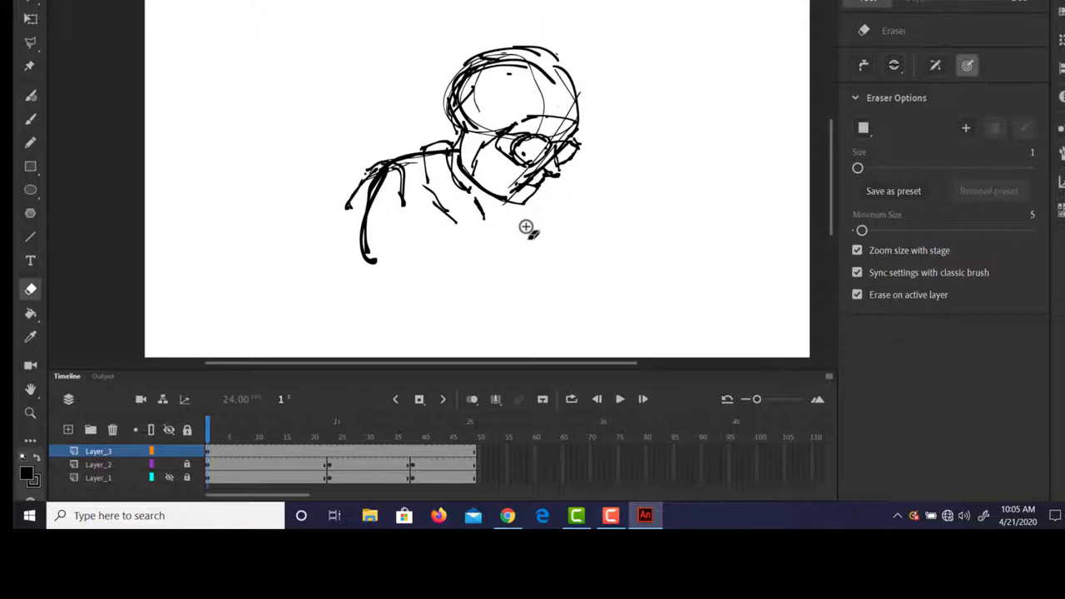
- Insert a blank keyframe at frame 23 of Layer_3 and turn on onion skinning
{"action": "left_click", "coordinate": [331, 456]}
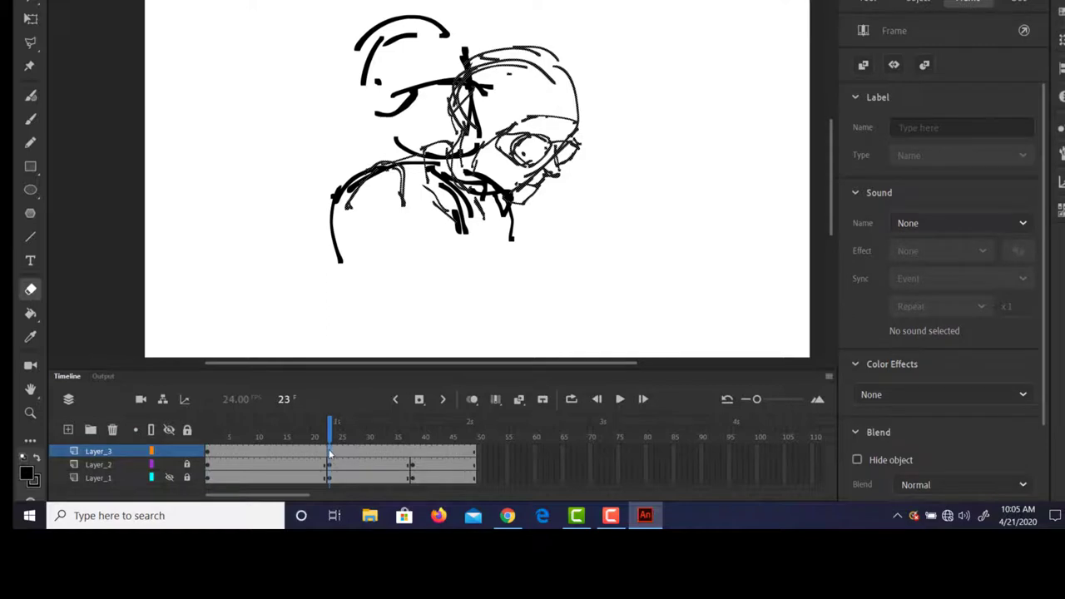
{"action": "right_click", "coordinate": [331, 454]}
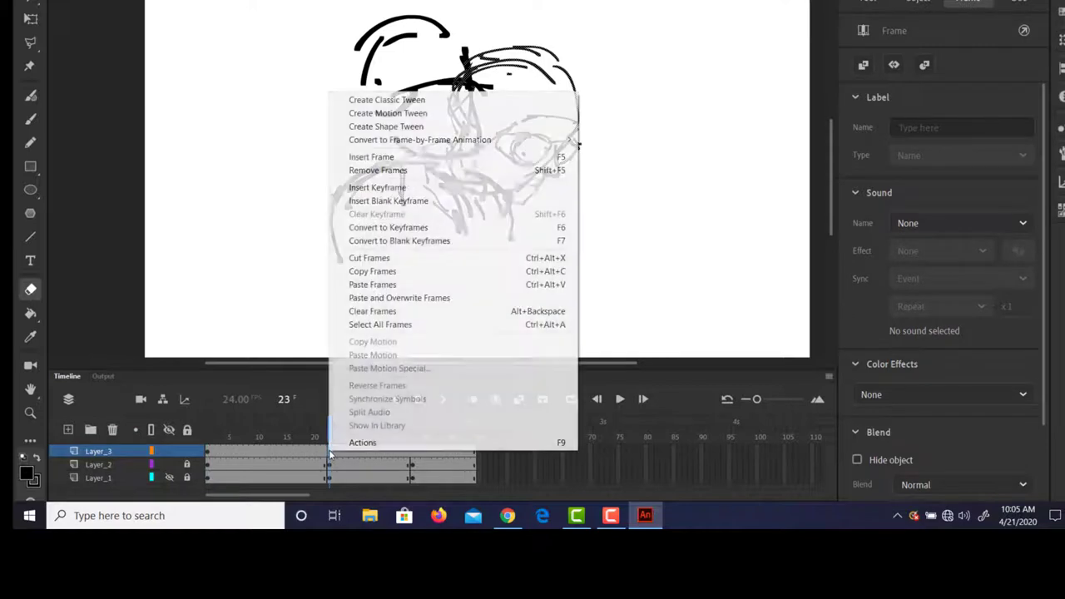
{"action": "left_click", "coordinate": [417, 201]}
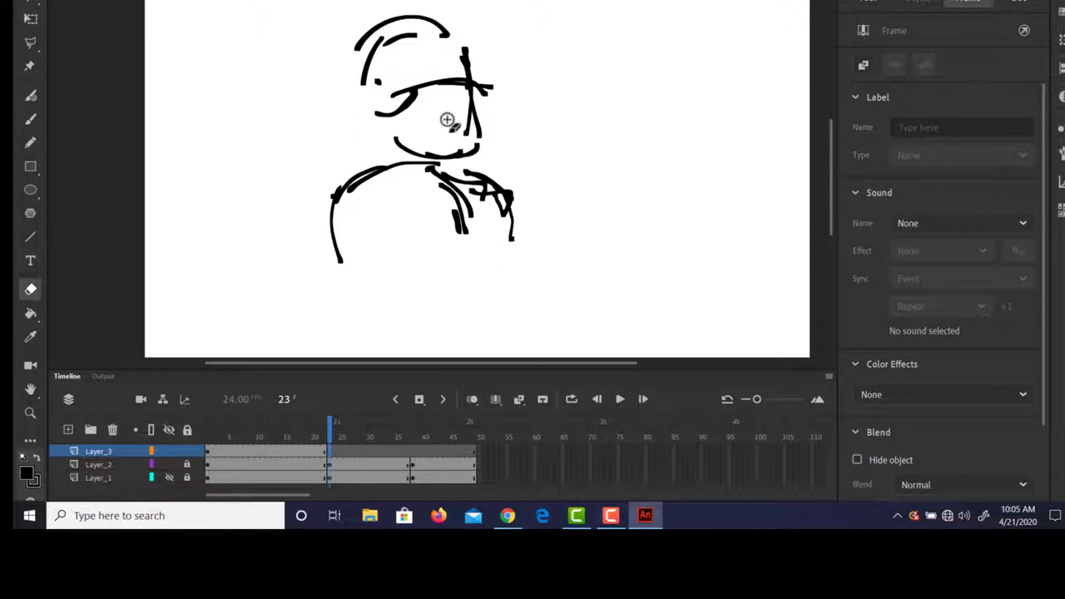
{"action": "left_click_drag", "start_coordinate": [488, 135], "coordinate": [499, 182]}
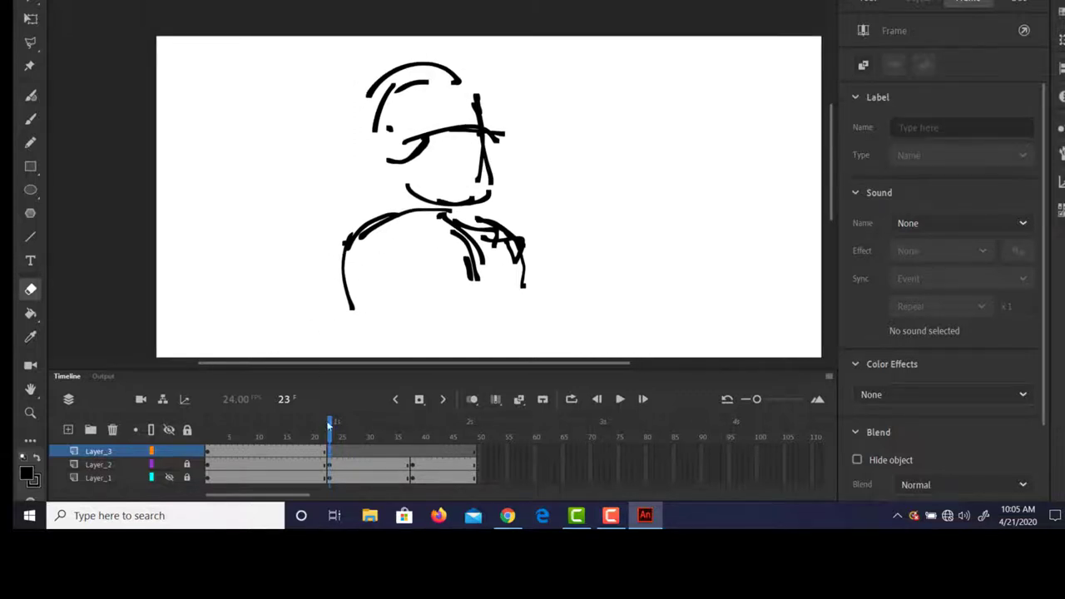
{"action": "left_click", "coordinate": [472, 400]}
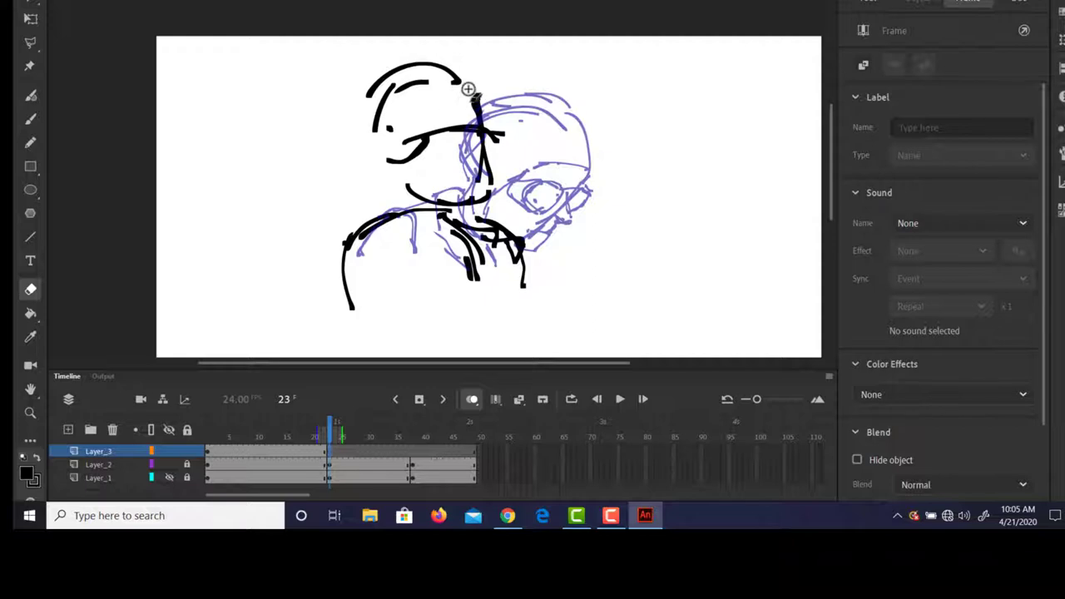
{"action": "mouse_move", "coordinate": [329, 427]}
{"action": "left_mouse_down"}
{"action": "mouse_move", "coordinate": [234, 427]}
{"action": "mouse_move", "coordinate": [423, 428]}
{"action": "mouse_move", "coordinate": [235, 428]}
{"action": "mouse_move", "coordinate": [411, 420]}
{"action": "mouse_move", "coordinate": [336, 415]}
{"action": "mouse_move", "coordinate": [334, 404]}
{"action": "left_mouse_up"}
{"action": "scroll", "coordinate": [436, 160], "scroll_direction": "down", "scroll_amount": 5}
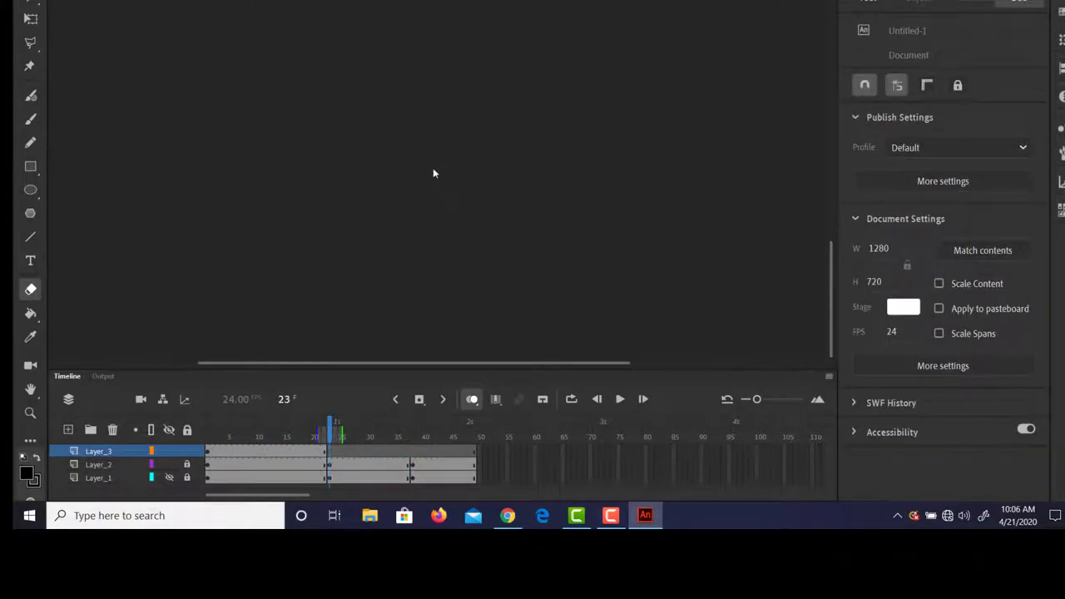
{"action": "left_click_drag", "start_coordinate": [831, 280], "coordinate": [835, 153]}
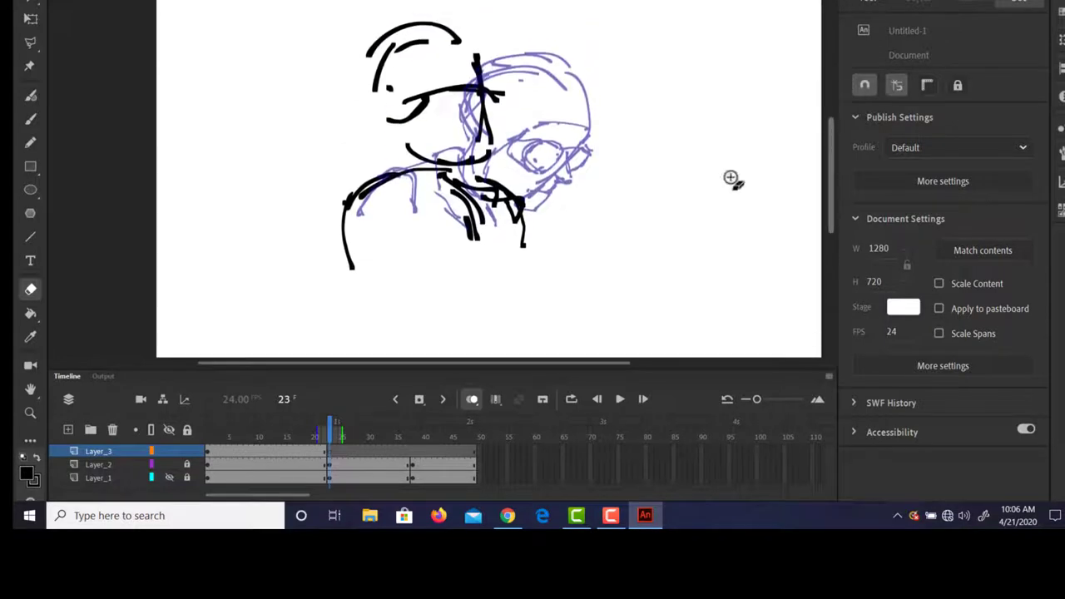
{"action": "left_click", "coordinate": [489, 152]}
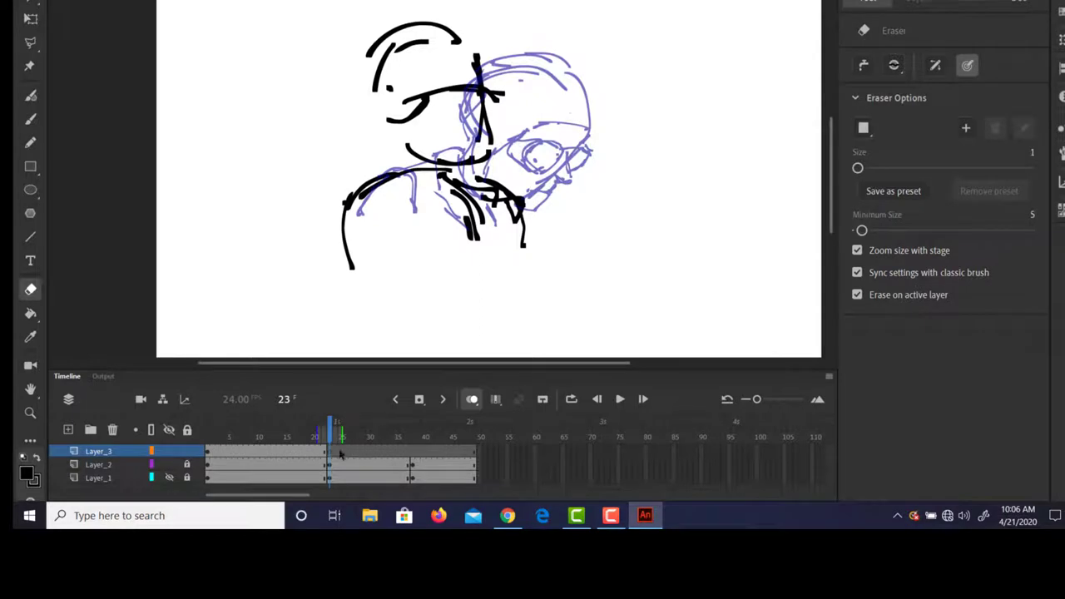
- Sketch the raised head's skull outline, mouth and jaw over the rough at frame 23 with the classic brush
{"action": "key", "text": "b"}
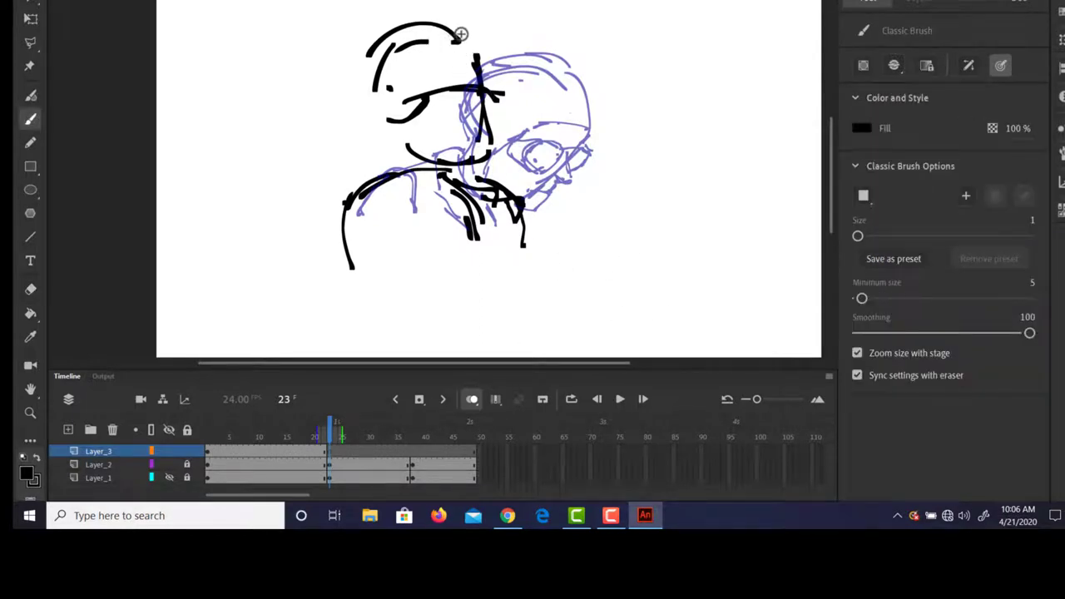
{"action": "mouse_move", "coordinate": [460, 34]}
{"action": "left_mouse_down"}
{"action": "mouse_move", "coordinate": [429, 25]}
{"action": "mouse_move", "coordinate": [382, 45]}
{"action": "mouse_move", "coordinate": [369, 105]}
{"action": "mouse_move", "coordinate": [413, 115]}
{"action": "mouse_move", "coordinate": [412, 34]}
{"action": "mouse_move", "coordinate": [469, 44]}
{"action": "mouse_move", "coordinate": [479, 74]}
{"action": "left_mouse_up"}
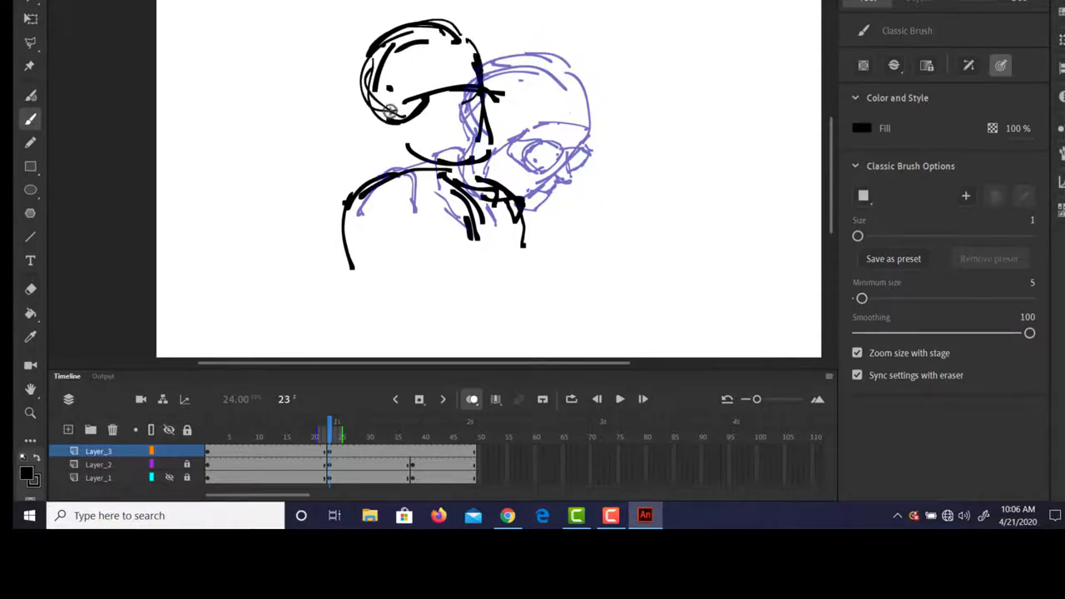
{"action": "mouse_move", "coordinate": [390, 109]}
{"action": "left_mouse_down"}
{"action": "mouse_move", "coordinate": [435, 128]}
{"action": "mouse_move", "coordinate": [470, 106]}
{"action": "left_mouse_up"}
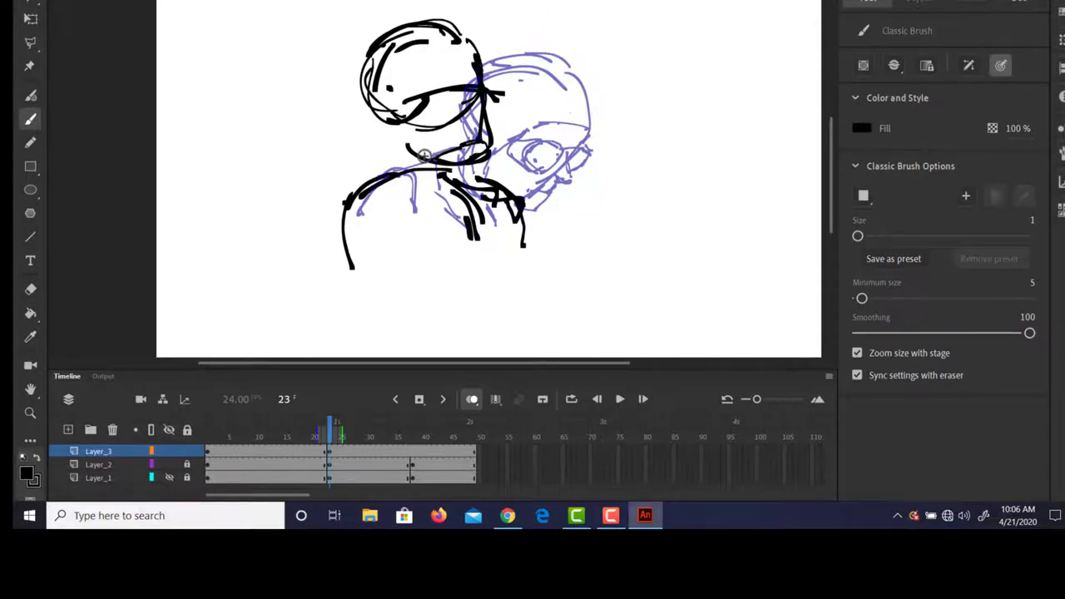
{"action": "left_click_drag", "start_coordinate": [423, 156], "coordinate": [429, 151]}
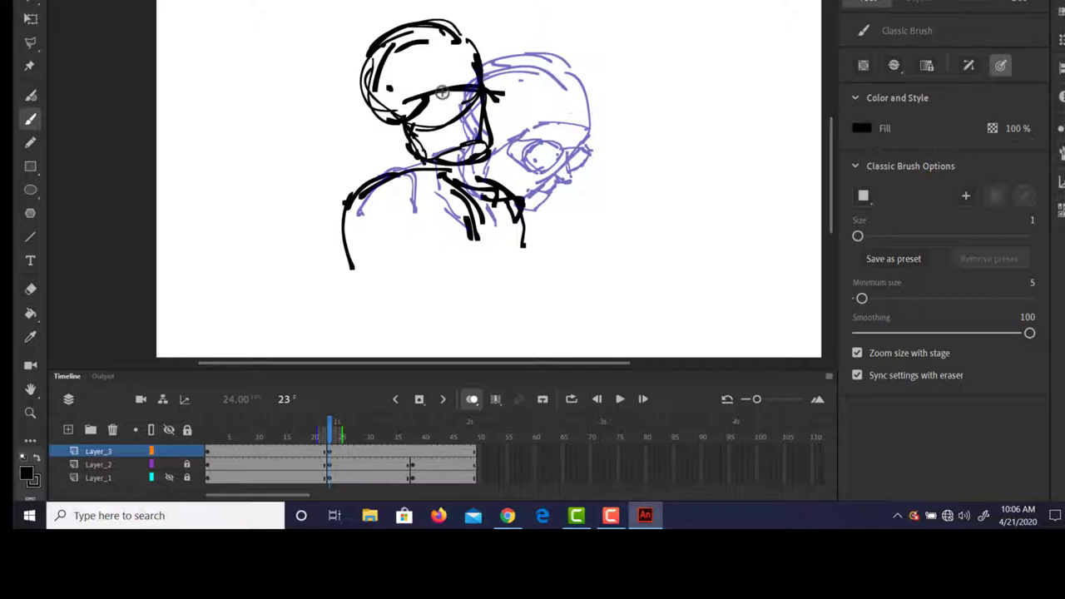
- Sketch the nose, the large round eyes, the ear area and the arched brow on the raised head
{"action": "left_click_drag", "start_coordinate": [429, 99], "coordinate": [478, 91]}
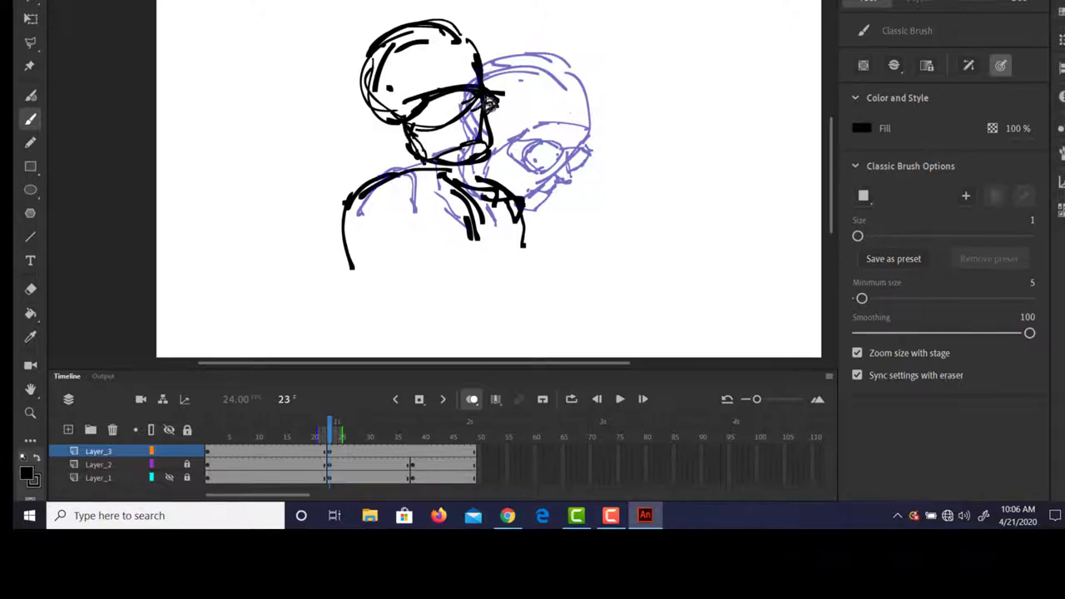
{"action": "left_click_drag", "start_coordinate": [470, 115], "coordinate": [493, 108]}
{"action": "mouse_move", "coordinate": [458, 76]}
{"action": "left_mouse_down"}
{"action": "mouse_move", "coordinate": [432, 88]}
{"action": "mouse_move", "coordinate": [450, 100]}
{"action": "mouse_move", "coordinate": [462, 84]}
{"action": "mouse_move", "coordinate": [438, 78]}
{"action": "left_mouse_up"}
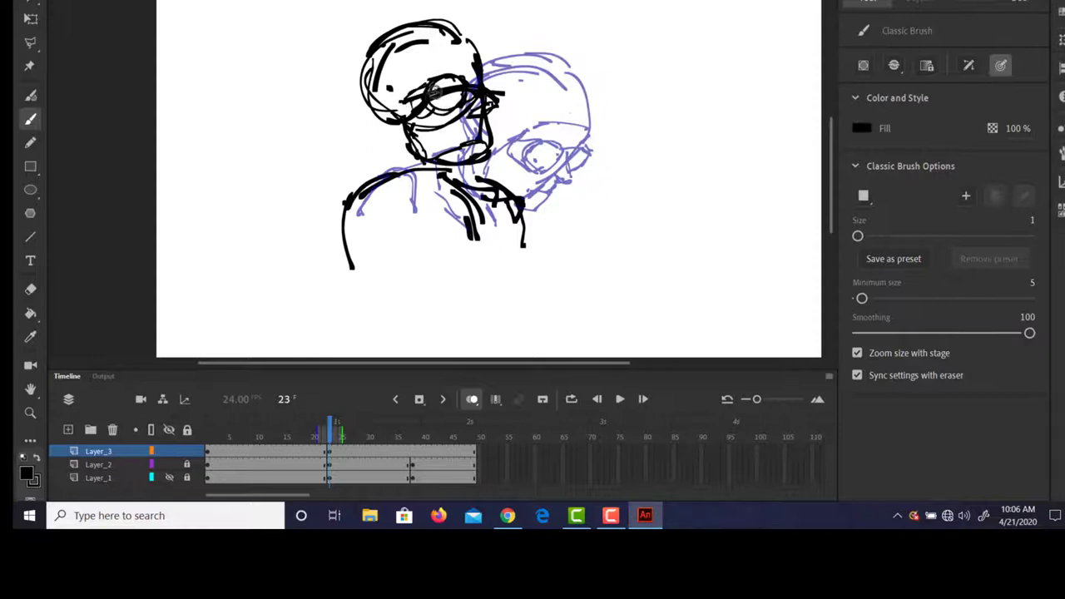
{"action": "left_click_drag", "start_coordinate": [367, 121], "coordinate": [407, 111]}
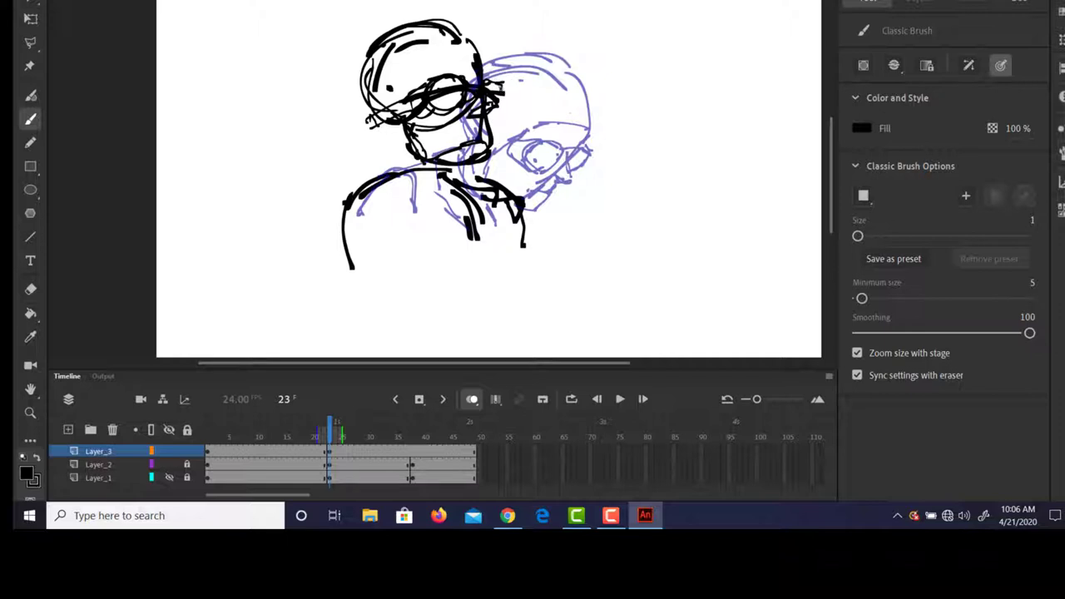
{"action": "mouse_move", "coordinate": [500, 92]}
{"action": "left_mouse_down"}
{"action": "mouse_move", "coordinate": [470, 71]}
{"action": "mouse_move", "coordinate": [469, 60]}
{"action": "mouse_move", "coordinate": [485, 60]}
{"action": "mouse_move", "coordinate": [418, 83]}
{"action": "left_mouse_up"}
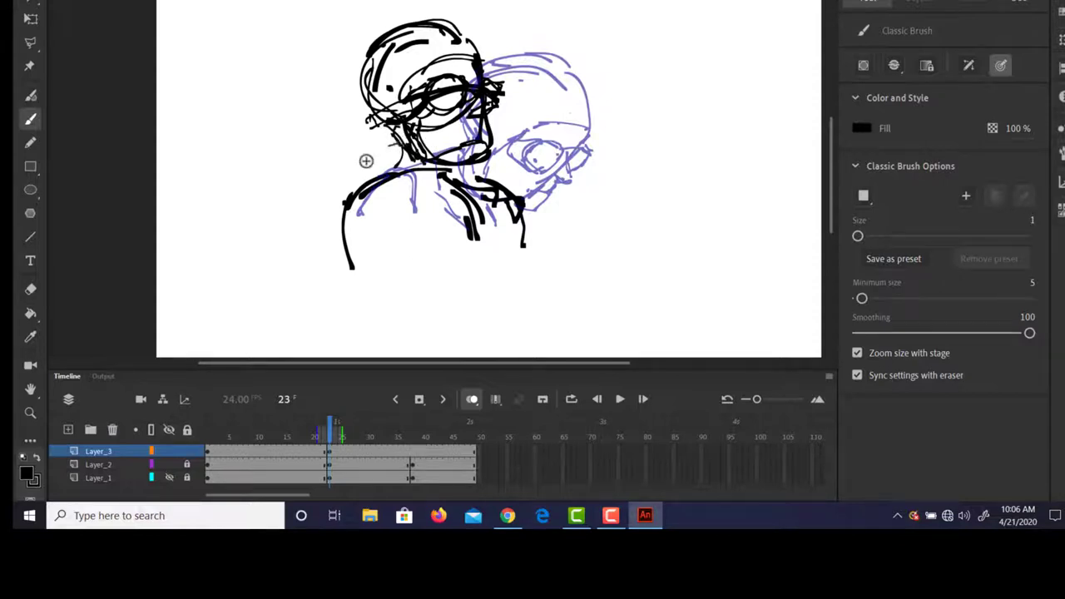
- Sketch the collar, neck, both shoulders and the arms on frame 23, hiding the rough Layer_2 before finishing the far shoulder
{"action": "mouse_move", "coordinate": [369, 159]}
{"action": "left_mouse_down"}
{"action": "mouse_move", "coordinate": [401, 146]}
{"action": "mouse_move", "coordinate": [394, 164]}
{"action": "mouse_move", "coordinate": [375, 166]}
{"action": "mouse_move", "coordinate": [417, 188]}
{"action": "mouse_move", "coordinate": [372, 160]}
{"action": "mouse_move", "coordinate": [428, 166]}
{"action": "mouse_move", "coordinate": [391, 148]}
{"action": "mouse_move", "coordinate": [383, 168]}
{"action": "mouse_move", "coordinate": [438, 221]}
{"action": "left_mouse_up"}
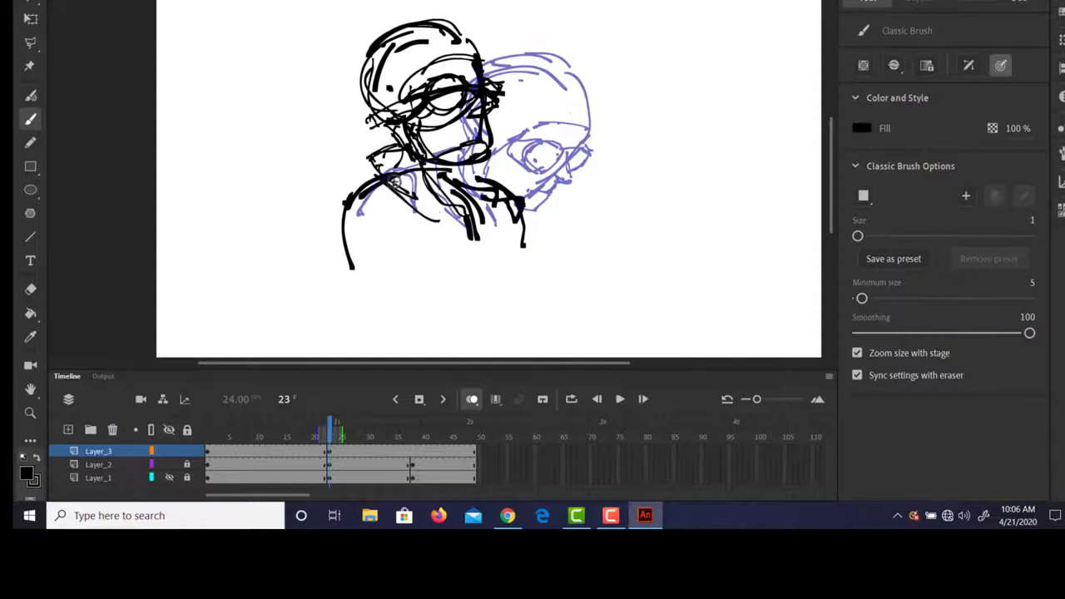
{"action": "mouse_move", "coordinate": [365, 185]}
{"action": "left_mouse_down"}
{"action": "mouse_move", "coordinate": [326, 209]}
{"action": "mouse_move", "coordinate": [339, 257]}
{"action": "left_mouse_up"}
{"action": "mouse_move", "coordinate": [355, 216]}
{"action": "left_mouse_down"}
{"action": "mouse_move", "coordinate": [366, 199]}
{"action": "mouse_move", "coordinate": [388, 231]}
{"action": "left_mouse_up"}
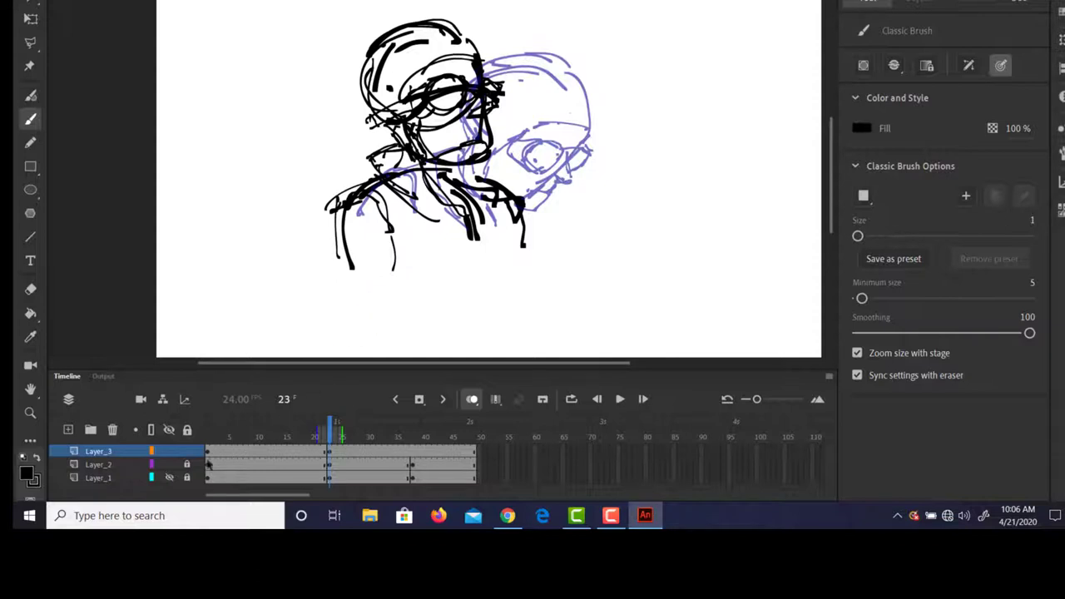
{"action": "left_click", "coordinate": [171, 464]}
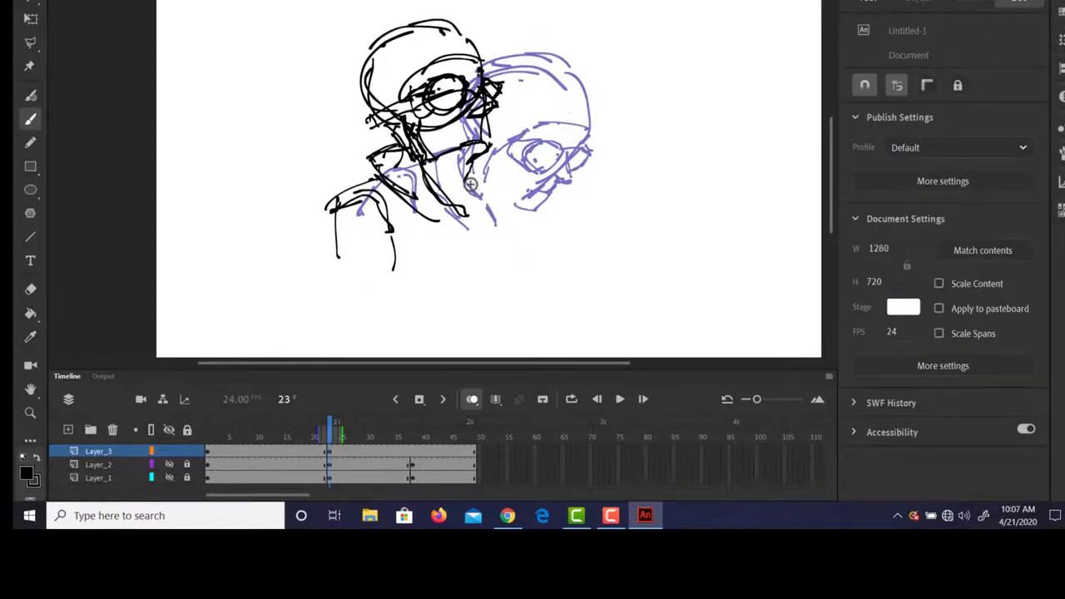
{"action": "mouse_move", "coordinate": [475, 166]}
{"action": "left_mouse_down"}
{"action": "mouse_move", "coordinate": [446, 214]}
{"action": "mouse_move", "coordinate": [511, 196]}
{"action": "mouse_move", "coordinate": [527, 248]}
{"action": "left_mouse_up"}
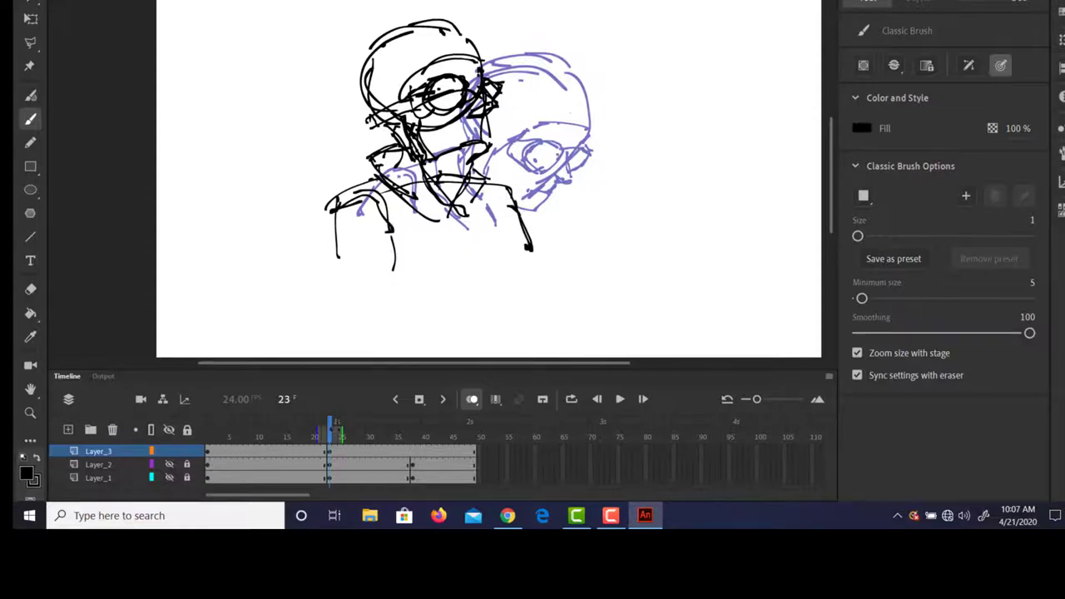
- Compare the first two poses across the timeline and insert a blank keyframe at frame 27 of Layer_3
{"action": "mouse_move", "coordinate": [333, 427]}
{"action": "left_mouse_down"}
{"action": "mouse_move", "coordinate": [342, 429]}
{"action": "mouse_move", "coordinate": [237, 430]}
{"action": "mouse_move", "coordinate": [404, 426]}
{"action": "mouse_move", "coordinate": [226, 426]}
{"action": "mouse_move", "coordinate": [211, 395]}
{"action": "mouse_move", "coordinate": [329, 396]}
{"action": "left_mouse_up"}
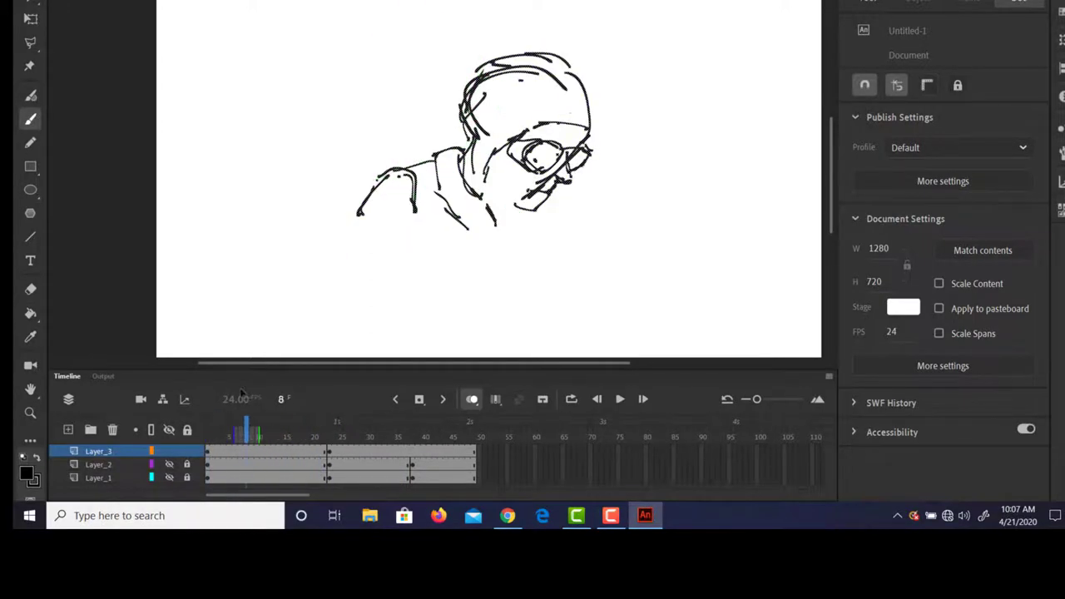
{"action": "mouse_move", "coordinate": [242, 393]}
{"action": "left_mouse_down"}
{"action": "mouse_move", "coordinate": [220, 394]}
{"action": "mouse_move", "coordinate": [336, 400]}
{"action": "mouse_move", "coordinate": [292, 398]}
{"action": "mouse_move", "coordinate": [331, 391]}
{"action": "left_mouse_up"}
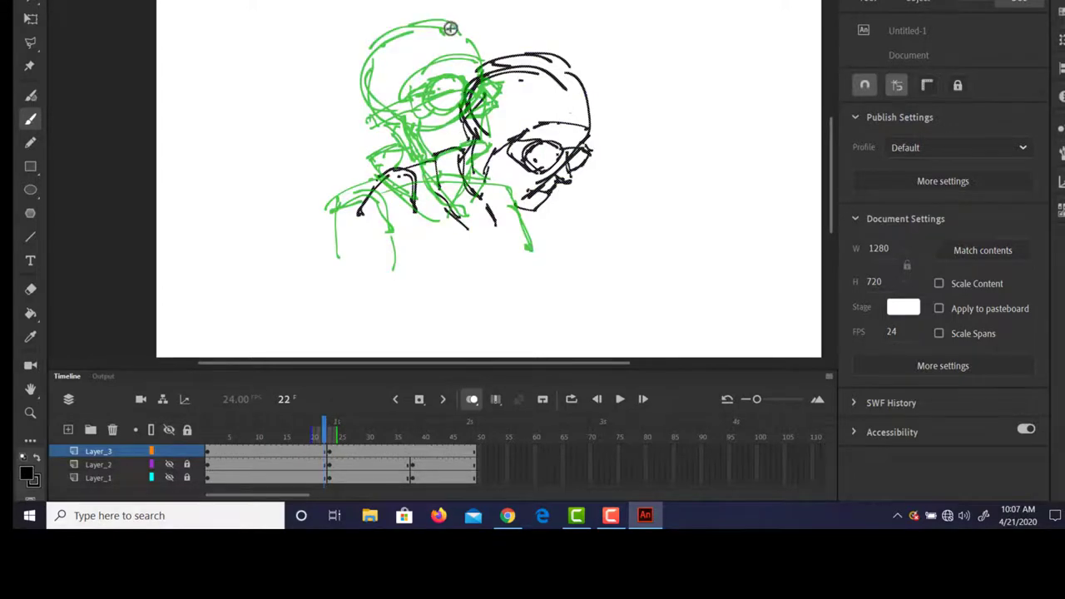
{"action": "left_click_drag", "start_coordinate": [442, 22], "coordinate": [539, 67]}
{"action": "mouse_move", "coordinate": [327, 429]}
{"action": "left_mouse_down"}
{"action": "mouse_move", "coordinate": [223, 429]}
{"action": "mouse_move", "coordinate": [368, 429]}
{"action": "mouse_move", "coordinate": [277, 425]}
{"action": "mouse_move", "coordinate": [354, 425]}
{"action": "left_mouse_up"}
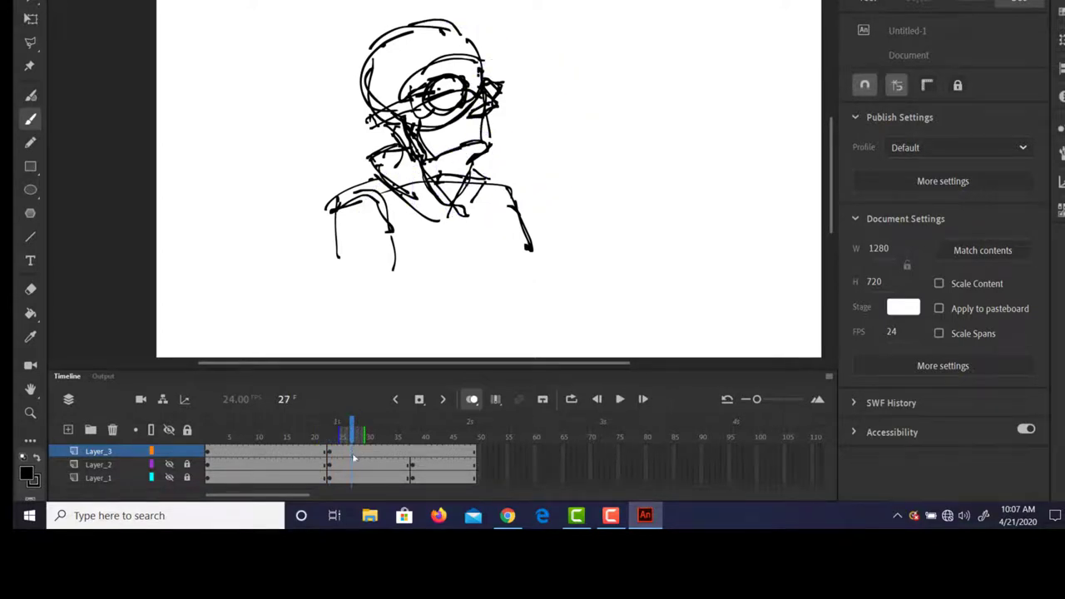
{"action": "left_click", "coordinate": [350, 456]}
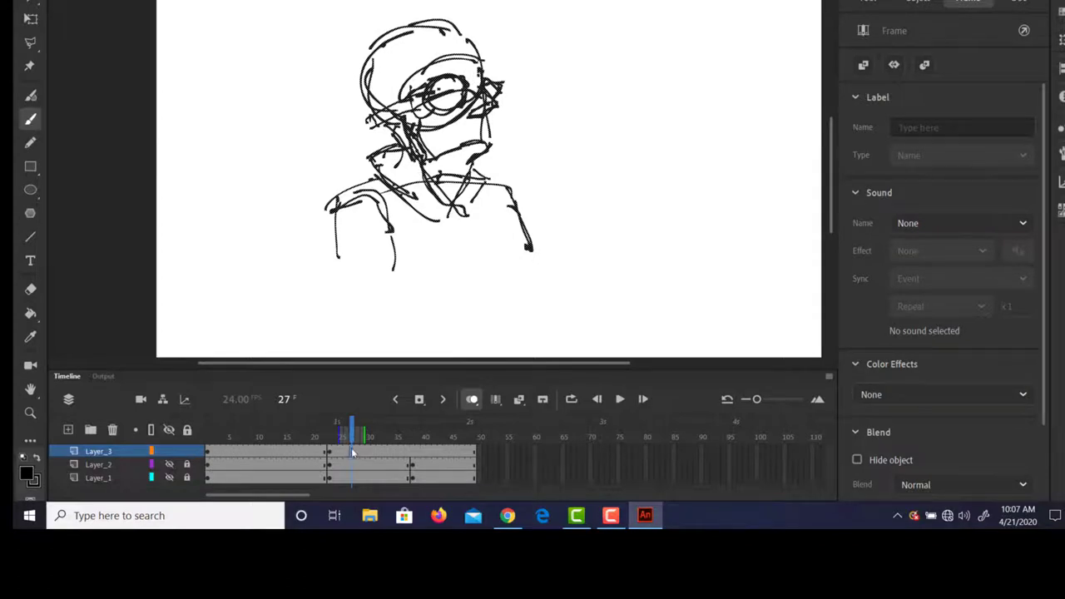
{"action": "right_click", "coordinate": [351, 455]}
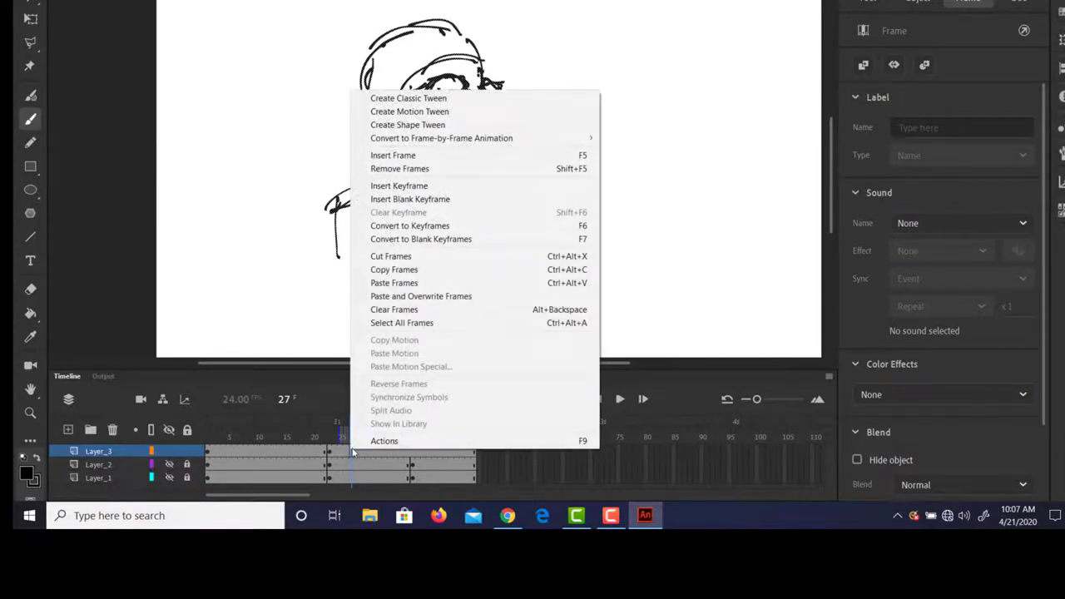
{"action": "left_click", "coordinate": [445, 204]}
- Sketch the turned head's mouth, chin, neck line, eyes, nose and skull over the onion-skinned pose at frame 27
{"action": "left_click_drag", "start_coordinate": [498, 118], "coordinate": [495, 145]}
{"action": "mouse_move", "coordinate": [496, 128]}
{"action": "left_mouse_down"}
{"action": "mouse_move", "coordinate": [488, 144]}
{"action": "mouse_move", "coordinate": [454, 157]}
{"action": "mouse_move", "coordinate": [497, 138]}
{"action": "mouse_move", "coordinate": [476, 130]}
{"action": "mouse_move", "coordinate": [462, 135]}
{"action": "mouse_move", "coordinate": [492, 133]}
{"action": "mouse_move", "coordinate": [470, 138]}
{"action": "mouse_move", "coordinate": [498, 154]}
{"action": "mouse_move", "coordinate": [470, 165]}
{"action": "mouse_move", "coordinate": [487, 156]}
{"action": "left_mouse_up"}
{"action": "left_click_drag", "start_coordinate": [458, 198], "coordinate": [478, 170]}
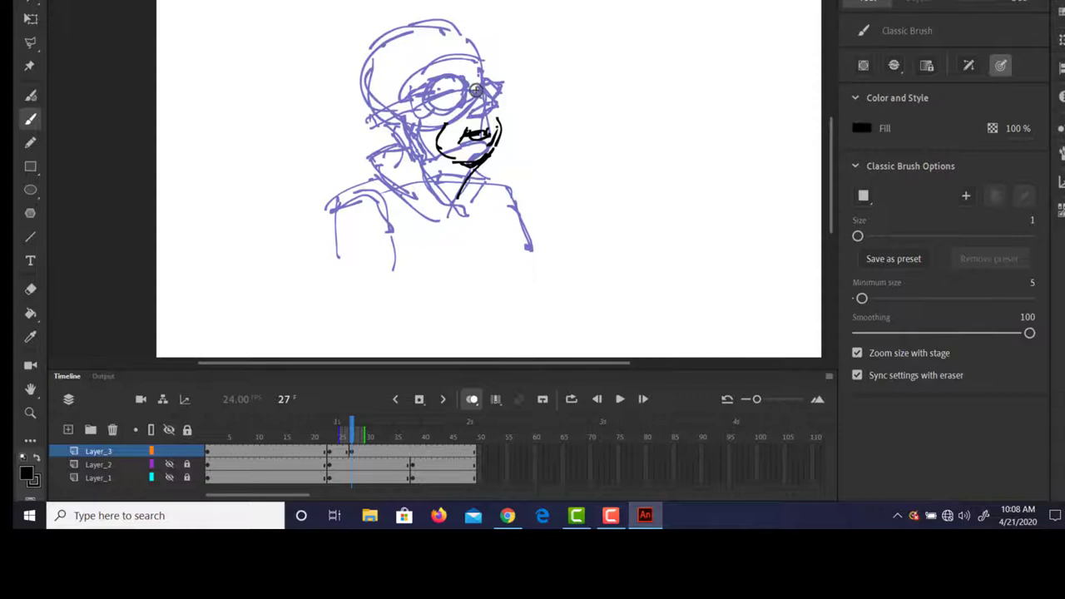
{"action": "mouse_move", "coordinate": [466, 117]}
{"action": "left_mouse_down"}
{"action": "mouse_move", "coordinate": [496, 98]}
{"action": "mouse_move", "coordinate": [480, 87]}
{"action": "mouse_move", "coordinate": [456, 111]}
{"action": "mouse_move", "coordinate": [474, 83]}
{"action": "mouse_move", "coordinate": [428, 87]}
{"action": "mouse_move", "coordinate": [441, 107]}
{"action": "mouse_move", "coordinate": [435, 81]}
{"action": "mouse_move", "coordinate": [401, 110]}
{"action": "mouse_move", "coordinate": [446, 103]}
{"action": "mouse_move", "coordinate": [403, 108]}
{"action": "mouse_move", "coordinate": [417, 96]}
{"action": "mouse_move", "coordinate": [381, 119]}
{"action": "mouse_move", "coordinate": [397, 145]}
{"action": "left_mouse_up"}
{"action": "mouse_move", "coordinate": [485, 81]}
{"action": "left_mouse_down"}
{"action": "mouse_move", "coordinate": [495, 94]}
{"action": "mouse_move", "coordinate": [480, 62]}
{"action": "mouse_move", "coordinate": [424, 21]}
{"action": "mouse_move", "coordinate": [391, 28]}
{"action": "mouse_move", "coordinate": [363, 108]}
{"action": "left_mouse_up"}
{"action": "mouse_move", "coordinate": [369, 69]}
{"action": "left_mouse_down"}
{"action": "mouse_move", "coordinate": [375, 97]}
{"action": "mouse_move", "coordinate": [396, 50]}
{"action": "left_mouse_up"}
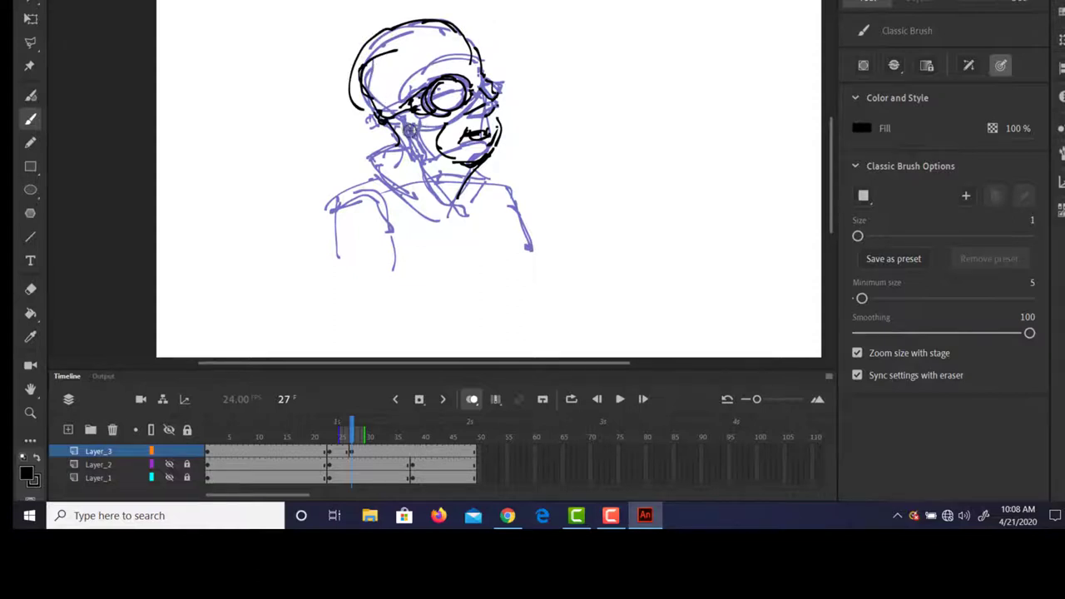
- Sketch the jaw, collar, both shoulders and the brow of the figure at frame 27
{"action": "left_click_drag", "start_coordinate": [415, 113], "coordinate": [443, 162]}
{"action": "mouse_move", "coordinate": [391, 128]}
{"action": "left_mouse_down"}
{"action": "mouse_move", "coordinate": [413, 160]}
{"action": "mouse_move", "coordinate": [429, 149]}
{"action": "mouse_move", "coordinate": [409, 155]}
{"action": "mouse_move", "coordinate": [397, 143]}
{"action": "mouse_move", "coordinate": [387, 156]}
{"action": "mouse_move", "coordinate": [415, 165]}
{"action": "mouse_move", "coordinate": [373, 158]}
{"action": "mouse_move", "coordinate": [431, 216]}
{"action": "left_mouse_up"}
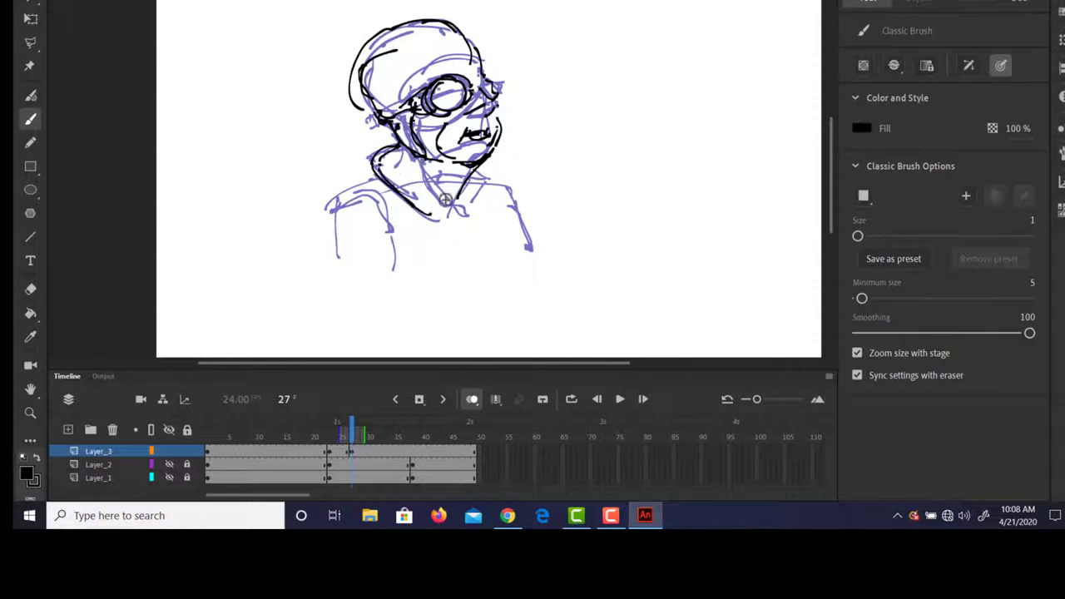
{"action": "left_click_drag", "start_coordinate": [428, 166], "coordinate": [458, 221]}
{"action": "mouse_move", "coordinate": [376, 183]}
{"action": "left_mouse_down"}
{"action": "mouse_move", "coordinate": [338, 197]}
{"action": "mouse_move", "coordinate": [337, 256]}
{"action": "left_mouse_up"}
{"action": "mouse_move", "coordinate": [476, 190]}
{"action": "left_mouse_down"}
{"action": "mouse_move", "coordinate": [517, 207]}
{"action": "mouse_move", "coordinate": [533, 263]}
{"action": "left_mouse_up"}
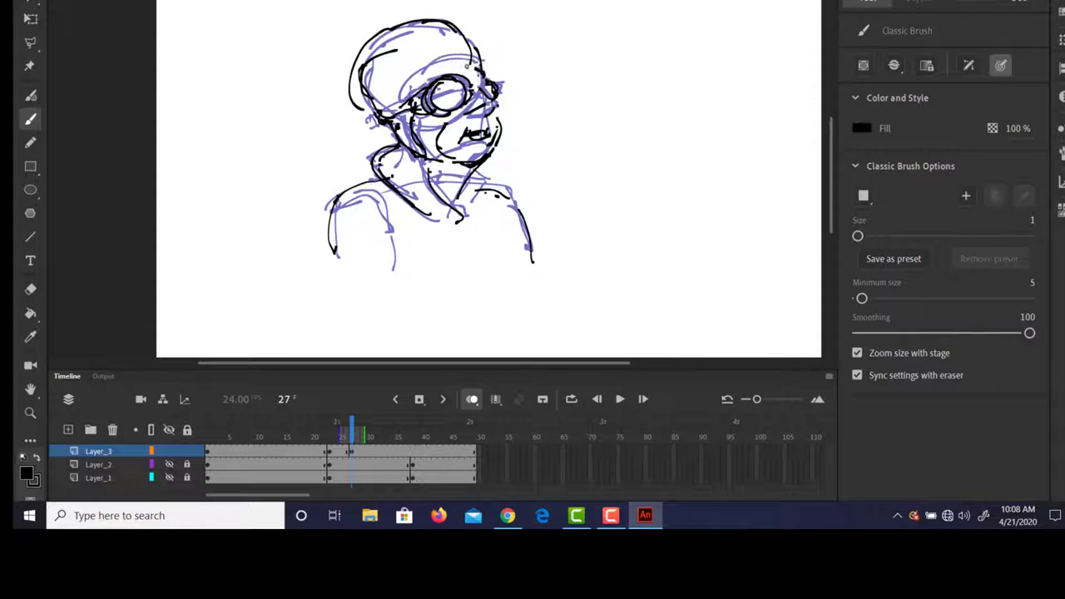
{"action": "mouse_move", "coordinate": [466, 62]}
{"action": "left_mouse_down"}
{"action": "mouse_move", "coordinate": [413, 77]}
{"action": "mouse_move", "coordinate": [403, 100]}
{"action": "mouse_move", "coordinate": [481, 62]}
{"action": "left_mouse_up"}
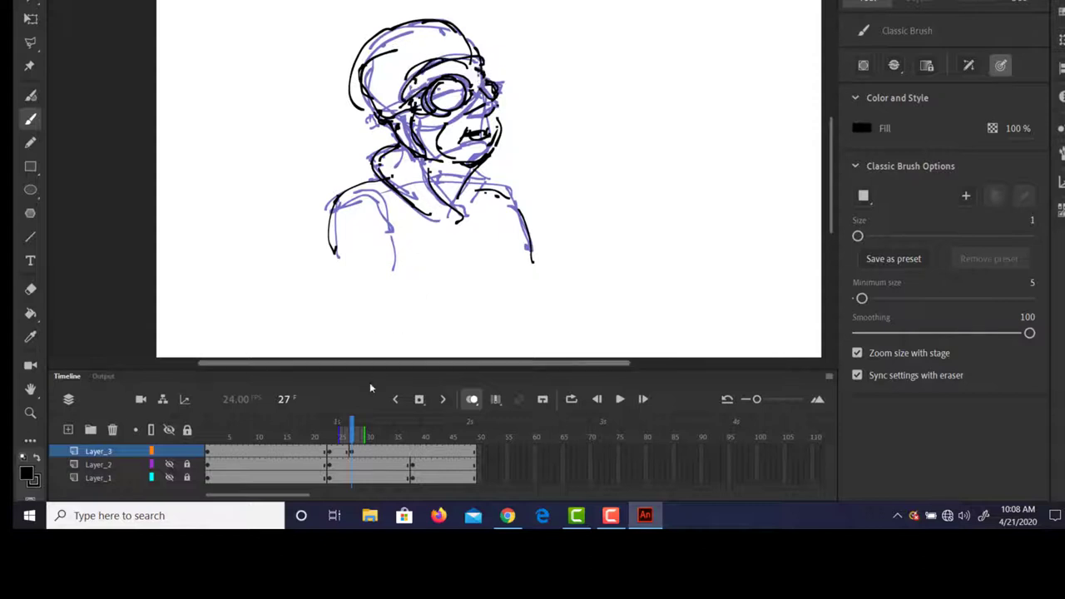
- Select the head at frame 27 with the lasso, rotate it slightly counter-clockwise and nudge it upward
{"action": "mouse_move", "coordinate": [350, 437]}
{"action": "left_mouse_down"}
{"action": "mouse_move", "coordinate": [325, 434]}
{"action": "mouse_move", "coordinate": [356, 439]}
{"action": "left_mouse_up"}
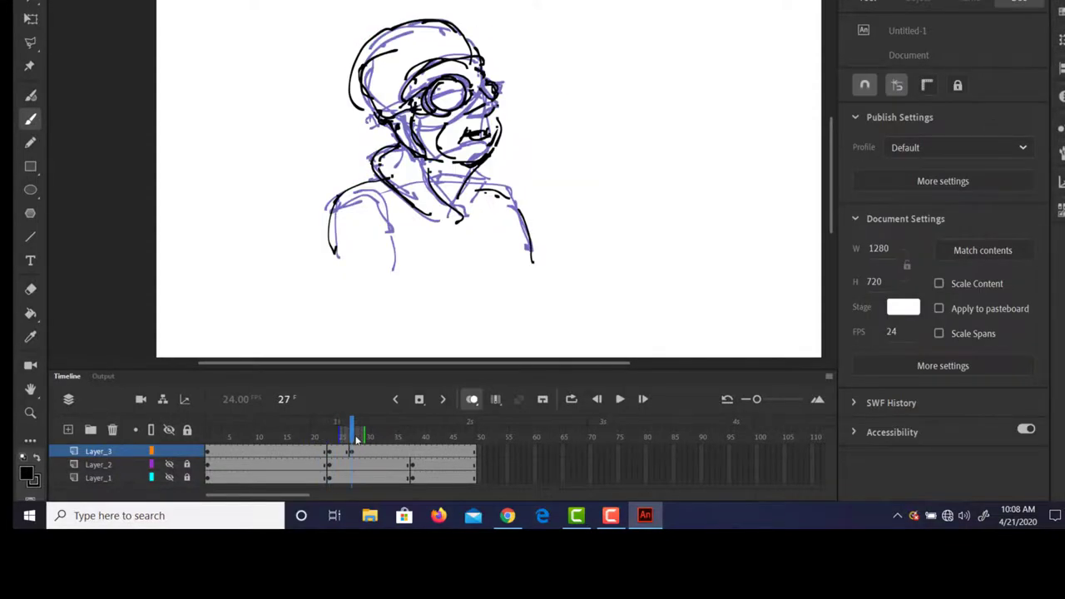
{"action": "left_click", "coordinate": [353, 452]}
{"action": "key", "text": "l"}
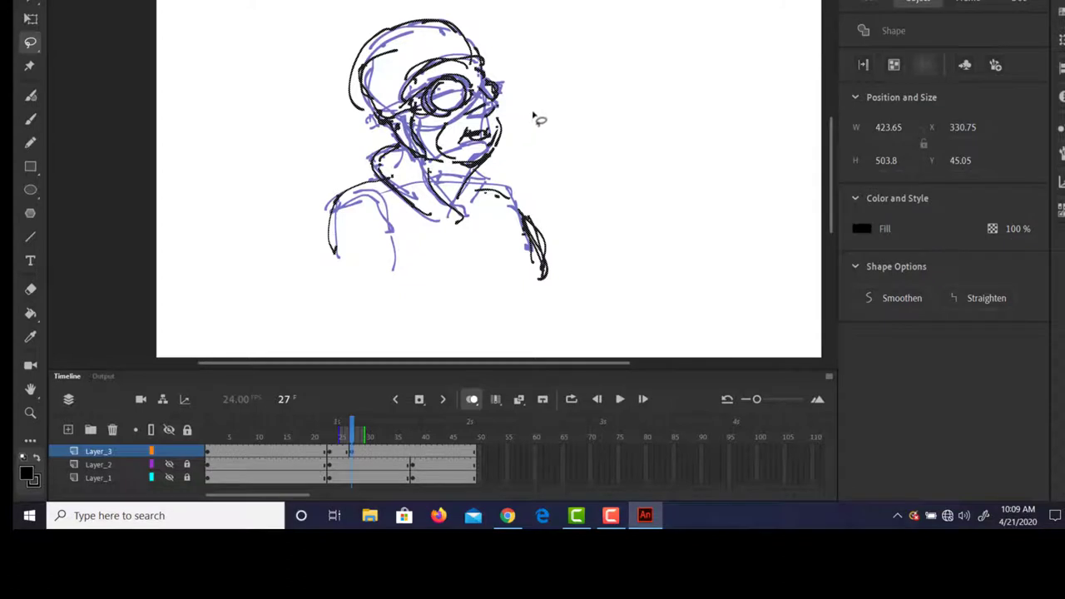
{"action": "left_click", "coordinate": [529, 117]}
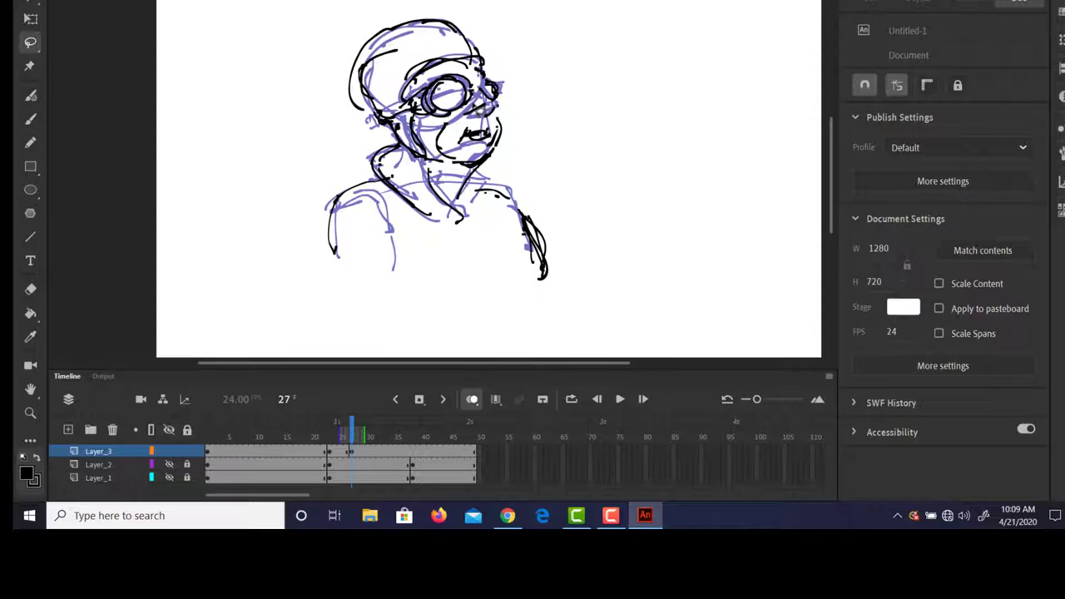
{"action": "mouse_move", "coordinate": [501, 56]}
{"action": "left_mouse_down"}
{"action": "mouse_move", "coordinate": [471, 19]}
{"action": "mouse_move", "coordinate": [445, 9]}
{"action": "mouse_move", "coordinate": [339, 43]}
{"action": "mouse_move", "coordinate": [327, 96]}
{"action": "mouse_move", "coordinate": [349, 131]}
{"action": "mouse_move", "coordinate": [383, 136]}
{"action": "mouse_move", "coordinate": [435, 170]}
{"action": "mouse_move", "coordinate": [489, 169]}
{"action": "mouse_move", "coordinate": [505, 153]}
{"action": "mouse_move", "coordinate": [522, 121]}
{"action": "mouse_move", "coordinate": [518, 91]}
{"action": "mouse_move", "coordinate": [473, 24]}
{"action": "mouse_move", "coordinate": [373, 21]}
{"action": "left_mouse_up"}
{"action": "right_click", "coordinate": [425, 6]}
{"action": "right_click", "coordinate": [380, 15]}
{"action": "key", "text": "q"}
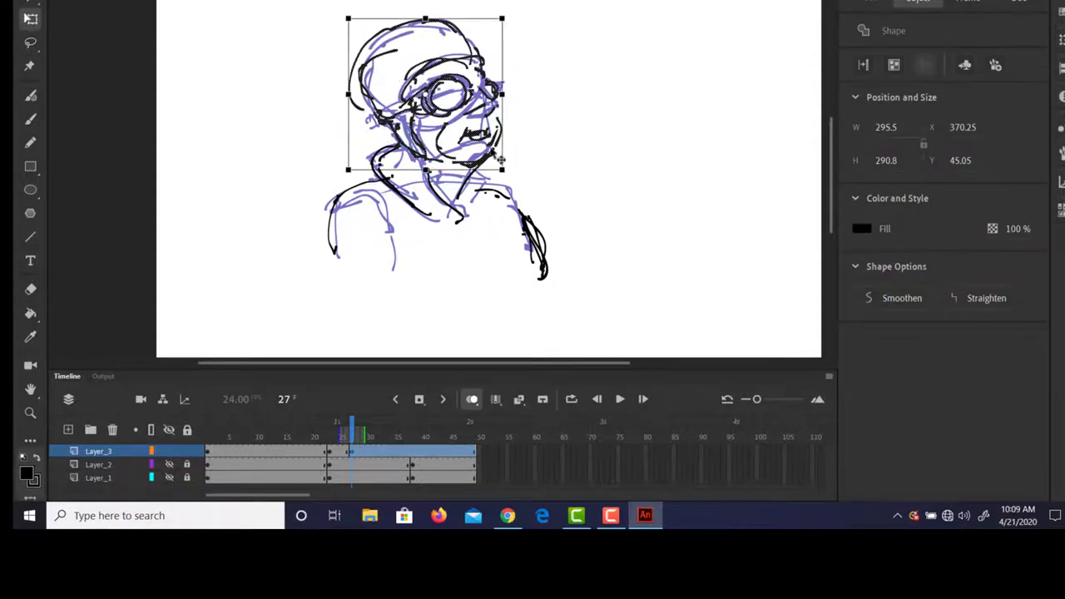
{"action": "left_click_drag", "start_coordinate": [519, 180], "coordinate": [517, 164]}
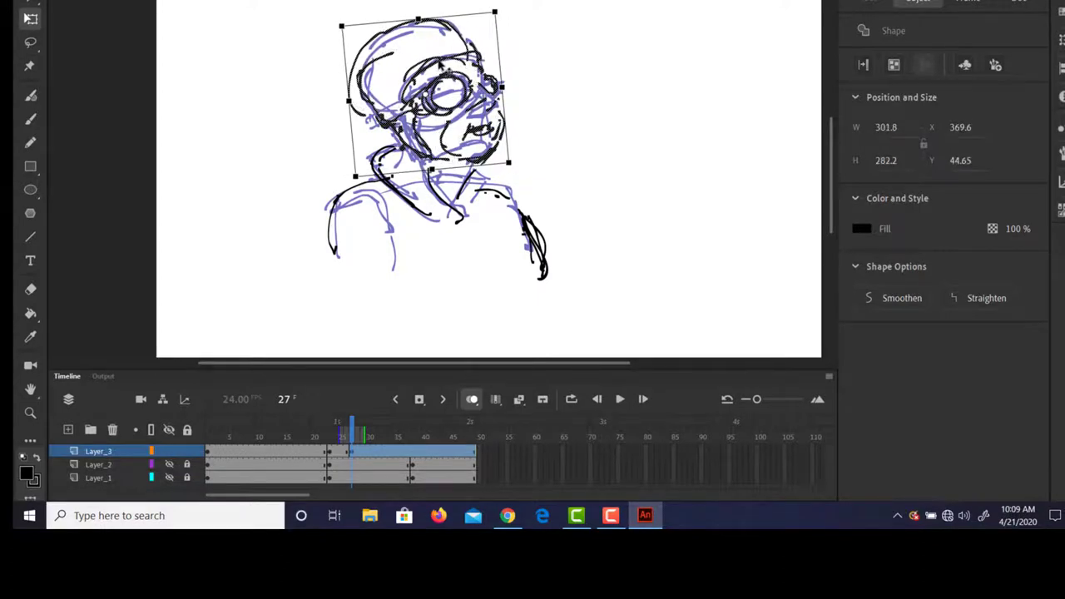
{"action": "left_click_drag", "start_coordinate": [439, 67], "coordinate": [440, 63]}
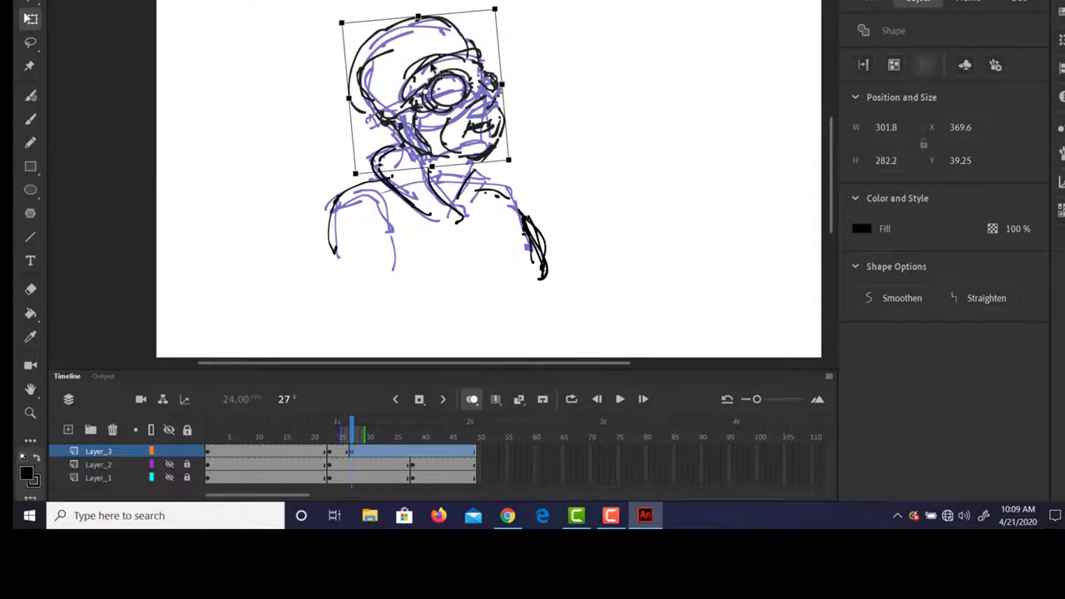
{"action": "left_click", "coordinate": [432, 66]}
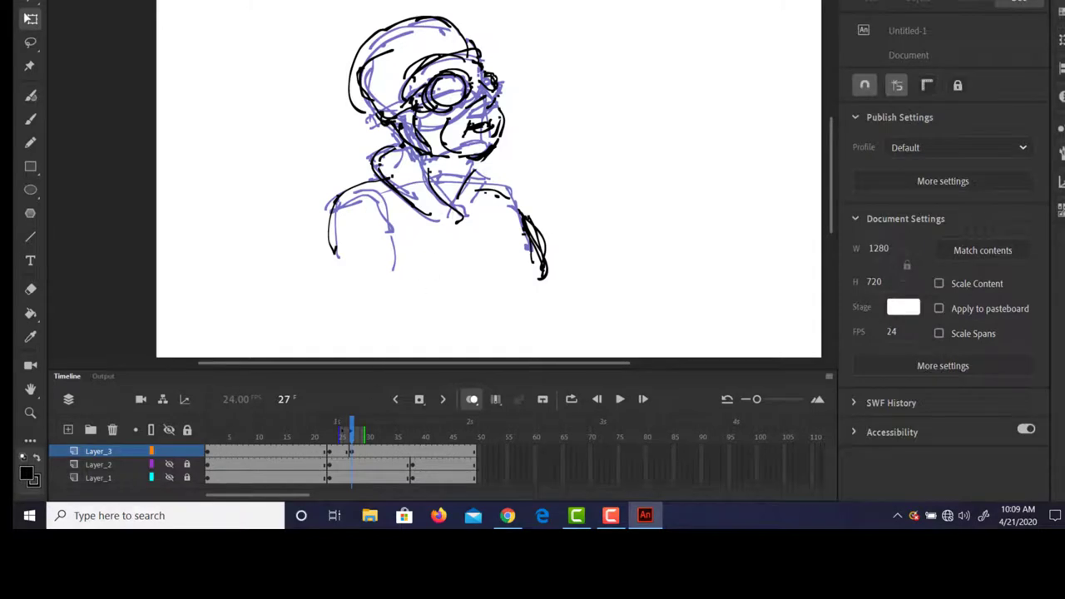
- Review the new pose, turn off onion skinning and insert a blank keyframe at frame 40 of Layer_3
{"action": "mouse_move", "coordinate": [353, 429]}
{"action": "left_mouse_down"}
{"action": "mouse_move", "coordinate": [326, 429]}
{"action": "mouse_move", "coordinate": [365, 429]}
{"action": "mouse_move", "coordinate": [251, 423]}
{"action": "mouse_move", "coordinate": [358, 423]}
{"action": "mouse_move", "coordinate": [308, 423]}
{"action": "mouse_move", "coordinate": [332, 418]}
{"action": "mouse_move", "coordinate": [355, 423]}
{"action": "mouse_move", "coordinate": [247, 422]}
{"action": "mouse_move", "coordinate": [208, 400]}
{"action": "mouse_move", "coordinate": [366, 393]}
{"action": "mouse_move", "coordinate": [240, 397]}
{"action": "mouse_move", "coordinate": [353, 402]}
{"action": "left_mouse_up"}
{"action": "left_click", "coordinate": [473, 400]}
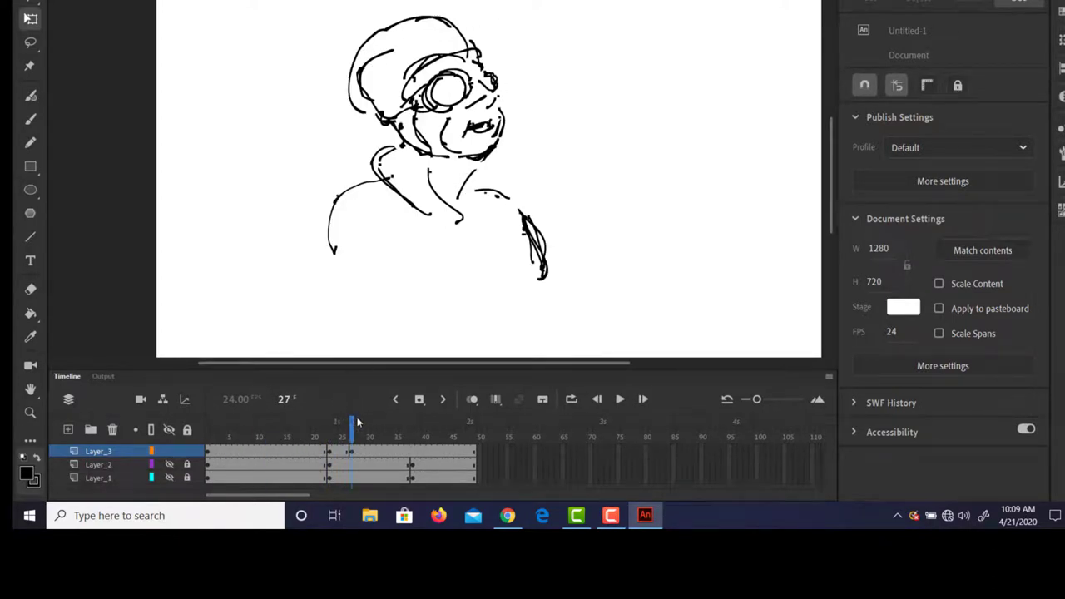
{"action": "mouse_move", "coordinate": [349, 426]}
{"action": "left_mouse_down"}
{"action": "mouse_move", "coordinate": [252, 426]}
{"action": "mouse_move", "coordinate": [414, 424]}
{"action": "left_mouse_up"}
{"action": "right_click", "coordinate": [411, 450]}
{"action": "left_click", "coordinate": [393, 438]}
{"action": "left_click", "coordinate": [421, 456]}
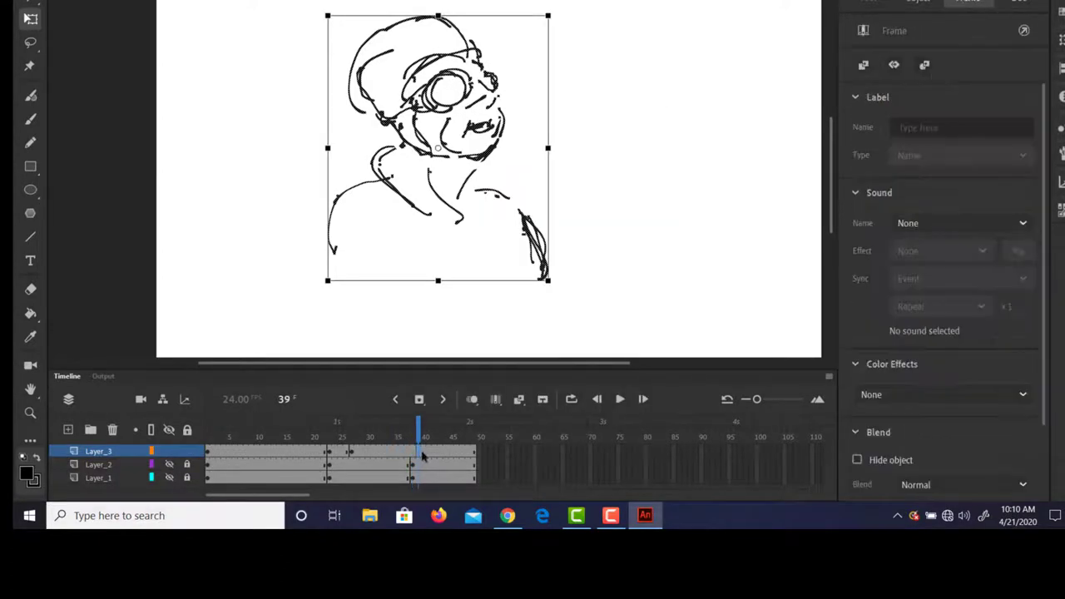
{"action": "left_click", "coordinate": [424, 456]}
{"action": "right_click", "coordinate": [422, 451]}
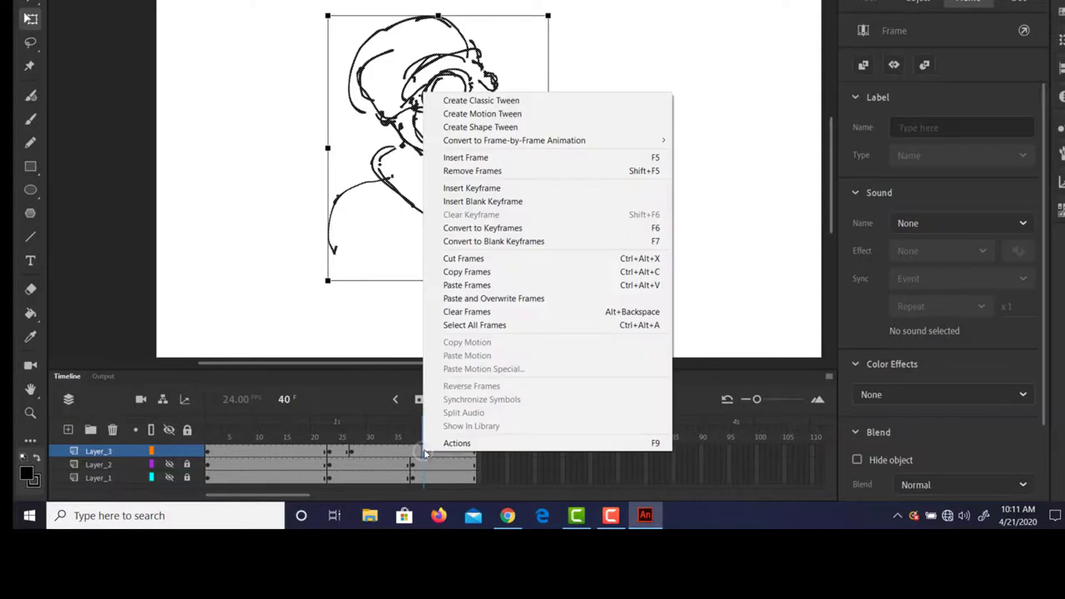
{"action": "left_click", "coordinate": [526, 206]}
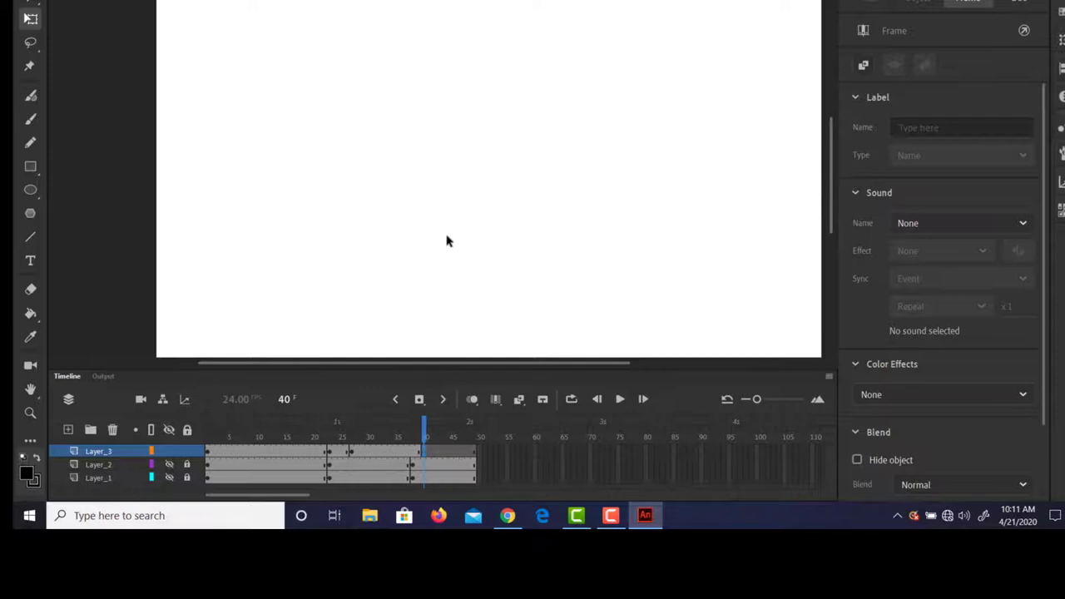
- Turn on onion skinning and sketch the shoulders, arms and far edge of the face at frame 40 with the classic brush
{"action": "key", "text": "b"}
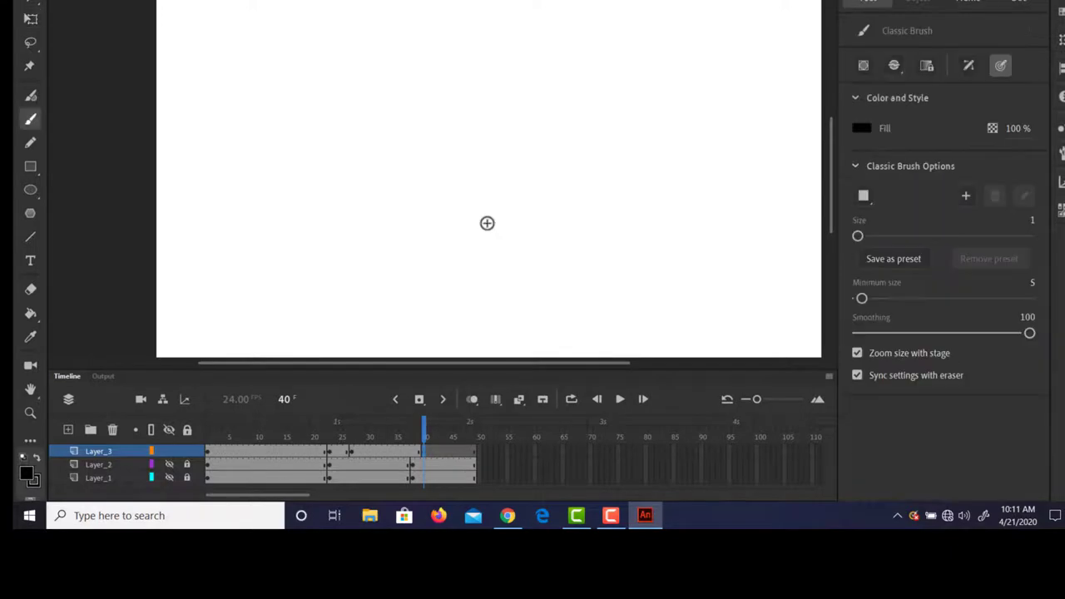
{"action": "left_click", "coordinate": [476, 402]}
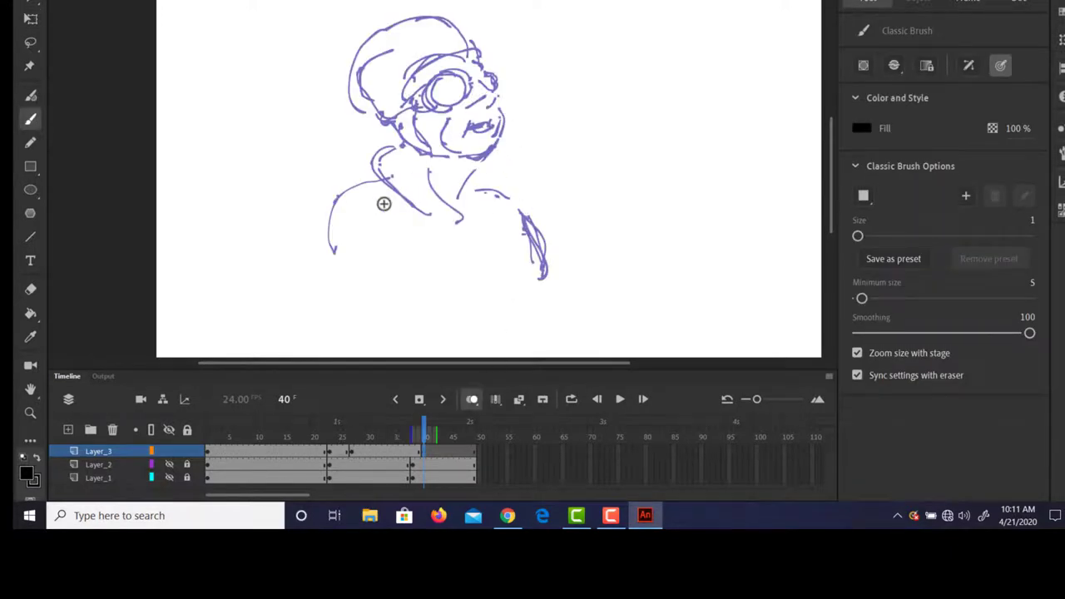
{"action": "mouse_move", "coordinate": [408, 182]}
{"action": "left_mouse_down"}
{"action": "mouse_move", "coordinate": [361, 218]}
{"action": "mouse_move", "coordinate": [352, 202]}
{"action": "mouse_move", "coordinate": [342, 209]}
{"action": "mouse_move", "coordinate": [335, 249]}
{"action": "left_mouse_up"}
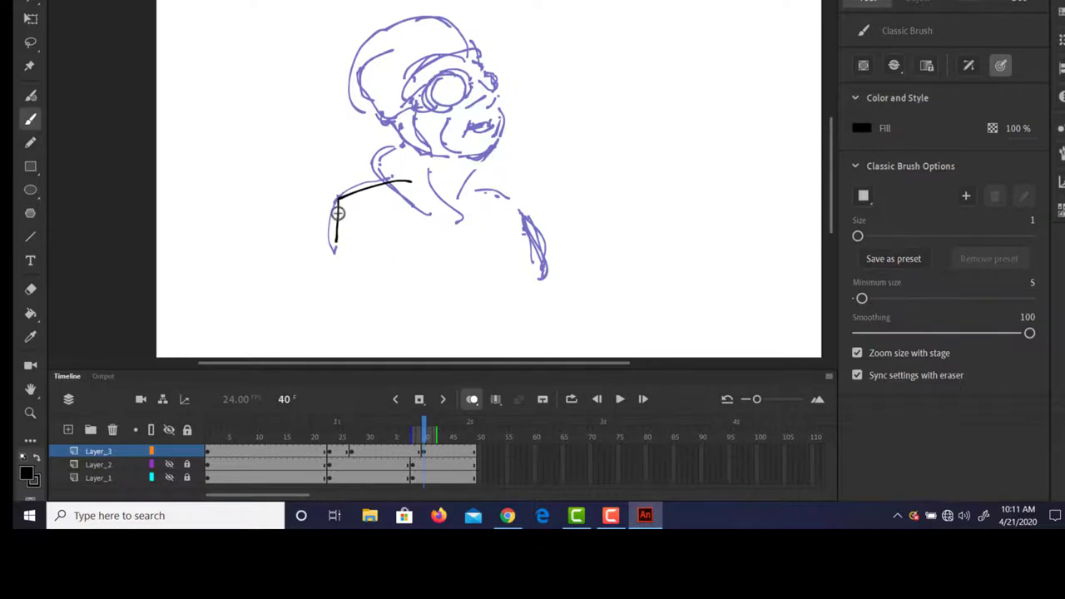
{"action": "left_click_drag", "start_coordinate": [337, 208], "coordinate": [336, 283]}
{"action": "left_click_drag", "start_coordinate": [332, 236], "coordinate": [351, 281]}
{"action": "mouse_move", "coordinate": [431, 190]}
{"action": "left_mouse_down"}
{"action": "mouse_move", "coordinate": [488, 193]}
{"action": "mouse_move", "coordinate": [541, 275]}
{"action": "left_mouse_up"}
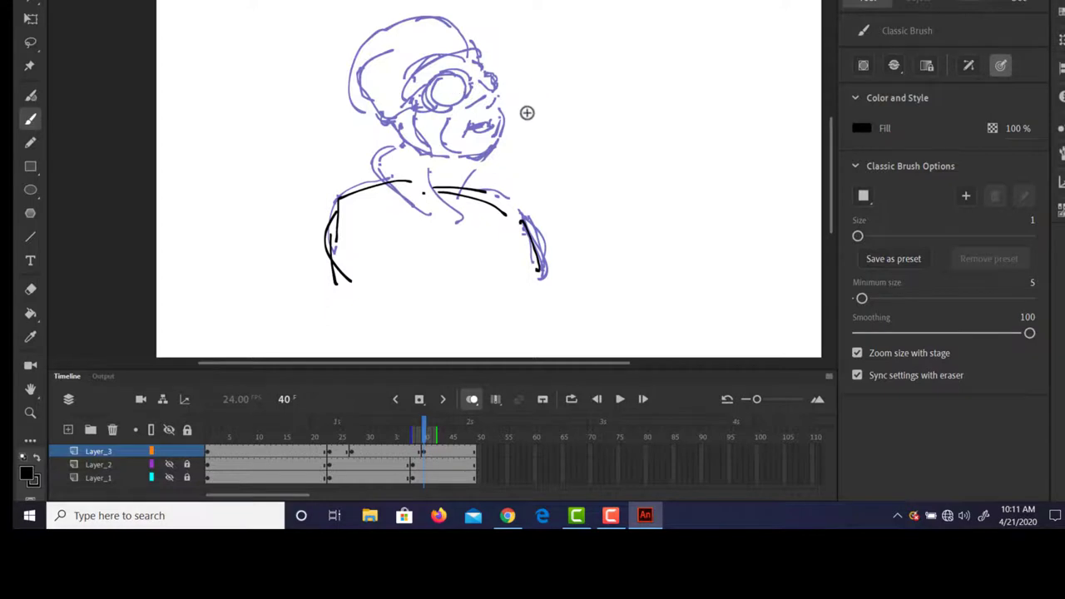
{"action": "left_click_drag", "start_coordinate": [549, 81], "coordinate": [509, 155]}
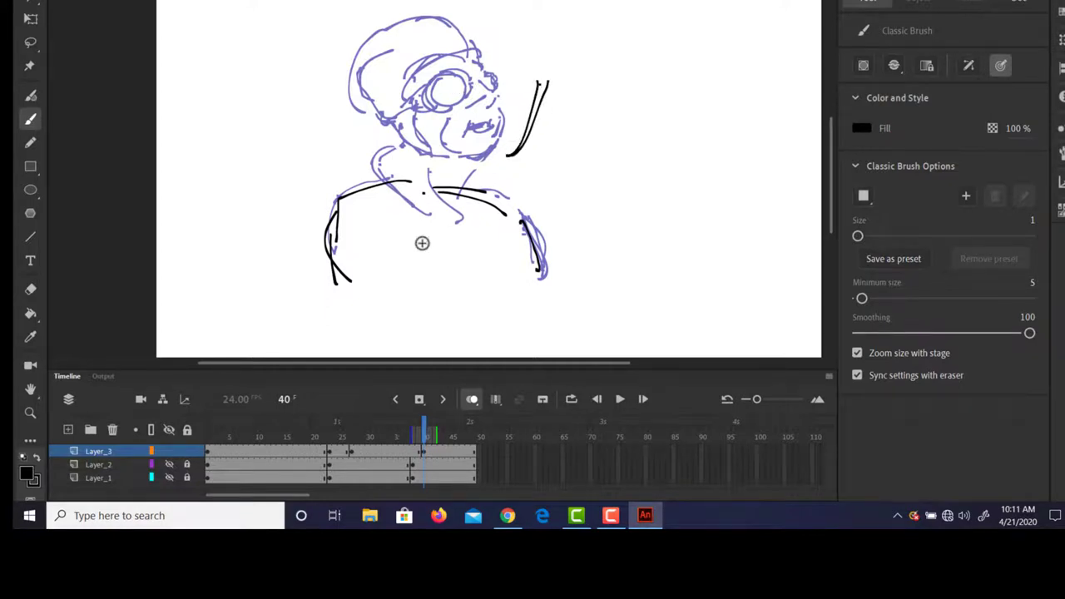
- Briefly show Layer_2 to check the rough pose, and sketch the skull outline and the curved eye line at frame 40
{"action": "left_click", "coordinate": [168, 466]}
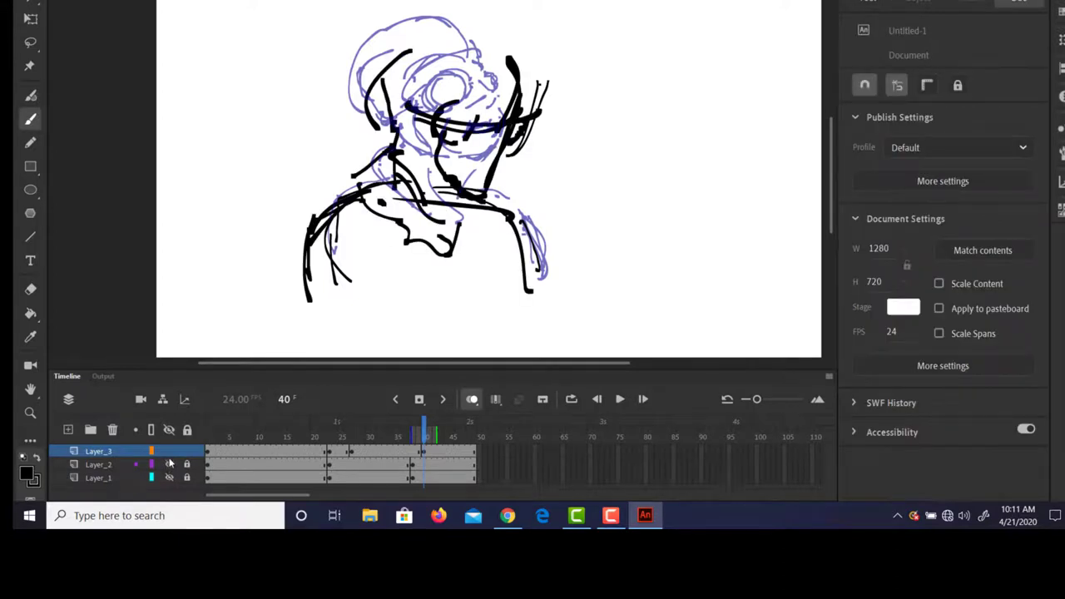
{"action": "left_click", "coordinate": [168, 463]}
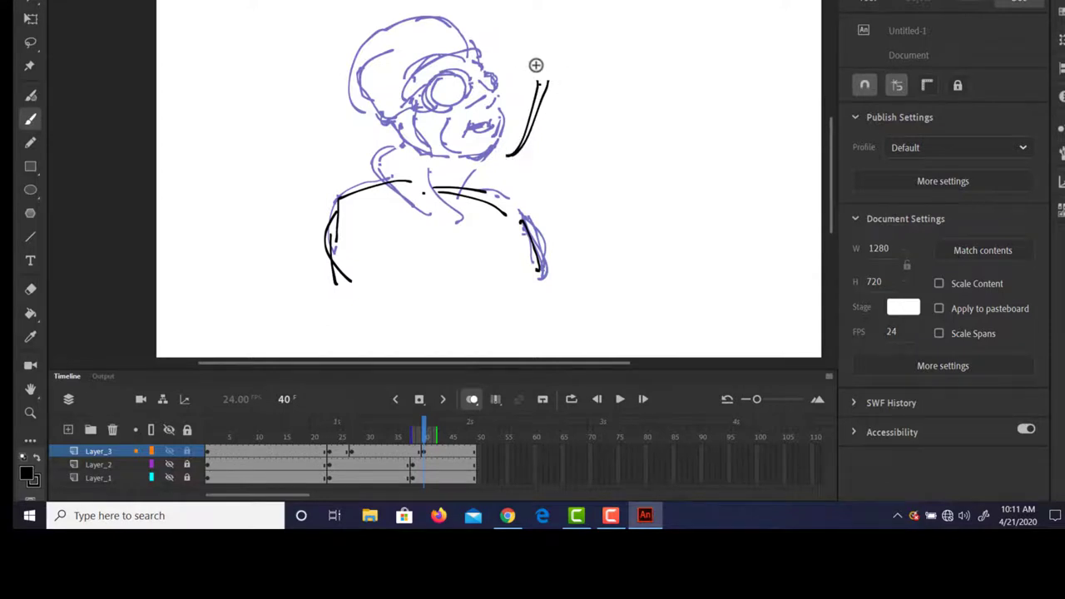
{"action": "mouse_move", "coordinate": [544, 62]}
{"action": "left_mouse_down"}
{"action": "mouse_move", "coordinate": [486, 29]}
{"action": "mouse_move", "coordinate": [526, 47]}
{"action": "mouse_move", "coordinate": [456, 74]}
{"action": "mouse_move", "coordinate": [467, 42]}
{"action": "mouse_move", "coordinate": [420, 79]}
{"action": "left_mouse_up"}
{"action": "mouse_move", "coordinate": [470, 41]}
{"action": "left_mouse_down"}
{"action": "mouse_move", "coordinate": [426, 90]}
{"action": "mouse_move", "coordinate": [430, 110]}
{"action": "left_mouse_up"}
{"action": "left_click_drag", "start_coordinate": [527, 43], "coordinate": [527, 60]}
{"action": "mouse_move", "coordinate": [453, 42]}
{"action": "left_mouse_down"}
{"action": "mouse_move", "coordinate": [503, 39]}
{"action": "mouse_move", "coordinate": [441, 92]}
{"action": "mouse_move", "coordinate": [533, 110]}
{"action": "left_mouse_up"}
{"action": "left_click_drag", "start_coordinate": [463, 98], "coordinate": [537, 108]}
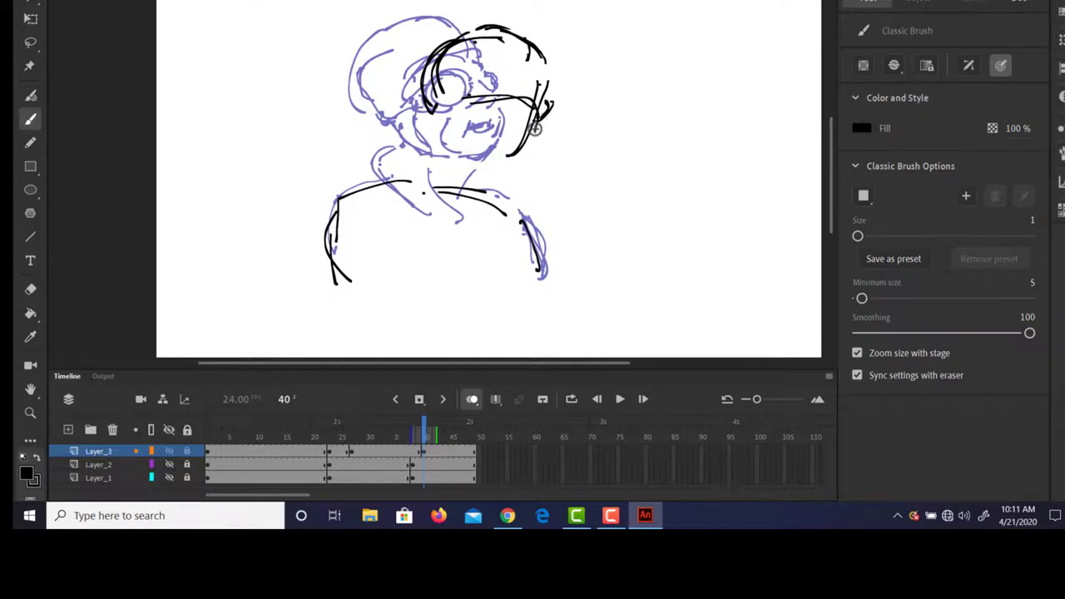
- Sketch the chin, cheek lines, goggle lens, jaw line and front of the neck at frame 40 with the classic brush
{"action": "left_click_drag", "start_coordinate": [533, 127], "coordinate": [499, 160]}
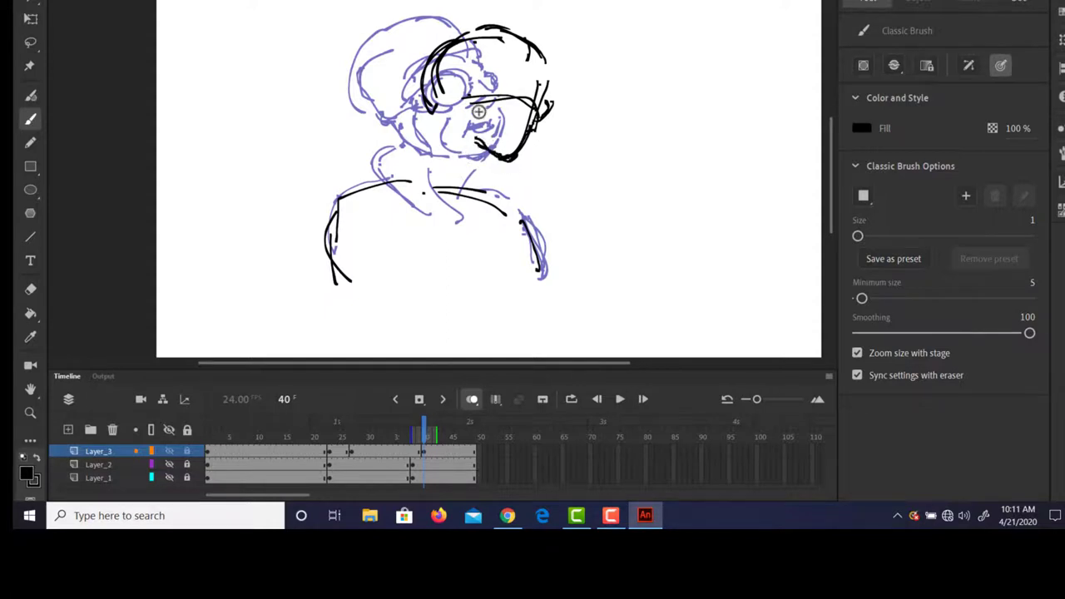
{"action": "left_click_drag", "start_coordinate": [476, 106], "coordinate": [473, 140]}
{"action": "left_click", "coordinate": [507, 81]}
{"action": "mouse_move", "coordinate": [503, 77]}
{"action": "left_mouse_down"}
{"action": "mouse_move", "coordinate": [495, 111]}
{"action": "mouse_move", "coordinate": [485, 88]}
{"action": "mouse_move", "coordinate": [497, 104]}
{"action": "mouse_move", "coordinate": [507, 86]}
{"action": "mouse_move", "coordinate": [547, 87]}
{"action": "mouse_move", "coordinate": [497, 115]}
{"action": "mouse_move", "coordinate": [488, 145]}
{"action": "left_mouse_up"}
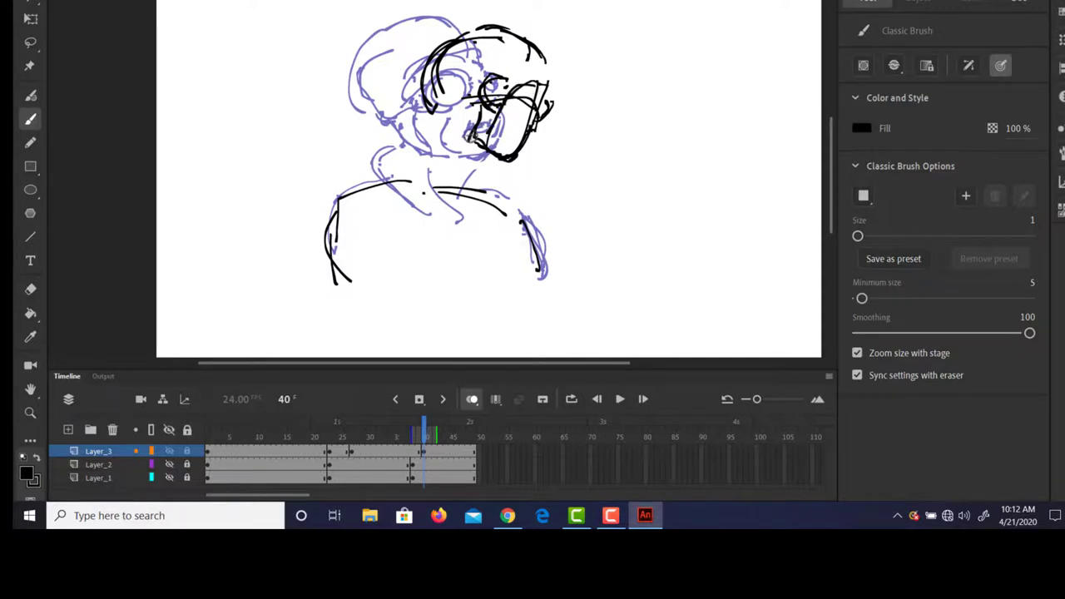
{"action": "left_click_drag", "start_coordinate": [481, 101], "coordinate": [457, 107]}
{"action": "left_click_drag", "start_coordinate": [434, 143], "coordinate": [454, 106]}
{"action": "left_click_drag", "start_coordinate": [485, 160], "coordinate": [475, 176]}
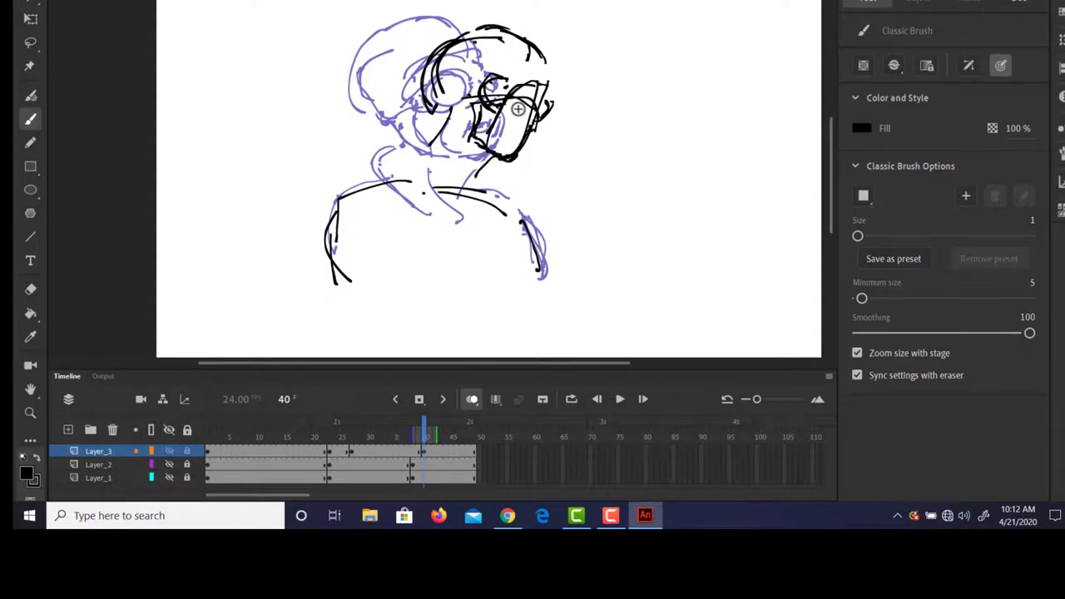
{"action": "key", "text": "l"}
{"action": "mouse_move", "coordinate": [566, 58]}
{"action": "left_mouse_down"}
{"action": "mouse_move", "coordinate": [489, 15]}
{"action": "mouse_move", "coordinate": [431, 40]}
{"action": "mouse_move", "coordinate": [399, 75]}
{"action": "mouse_move", "coordinate": [429, 139]}
{"action": "left_mouse_up"}
{"action": "mouse_move", "coordinate": [464, 173]}
{"action": "left_mouse_down"}
{"action": "mouse_move", "coordinate": [490, 181]}
{"action": "mouse_move", "coordinate": [526, 173]}
{"action": "mouse_move", "coordinate": [581, 124]}
{"action": "left_mouse_up"}
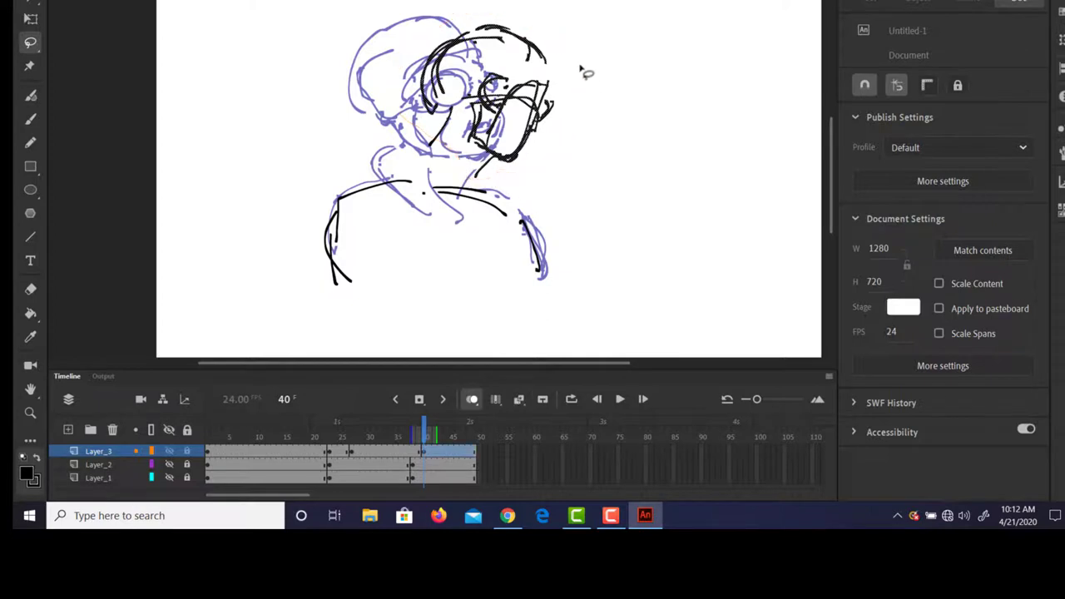
{"action": "key", "text": "v"}
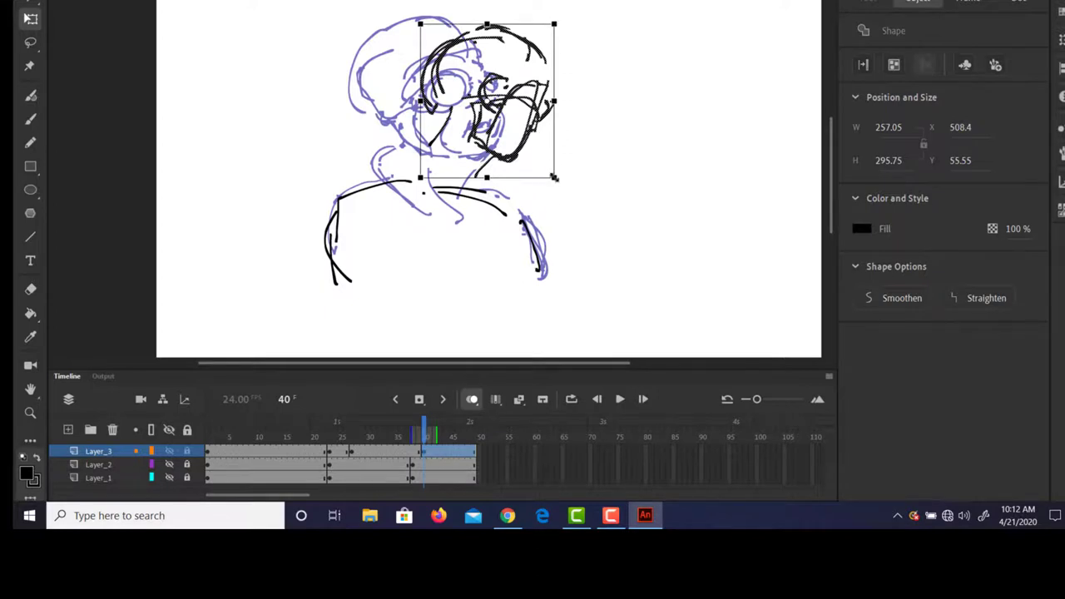
{"action": "left_click_drag", "start_coordinate": [559, 183], "coordinate": [565, 188]}
{"action": "key", "text": "ctrl+z"}
{"action": "key", "text": "ctrl+z"}
{"action": "key", "text": "ctrl+z"}
{"action": "left_click", "coordinate": [518, 191]}
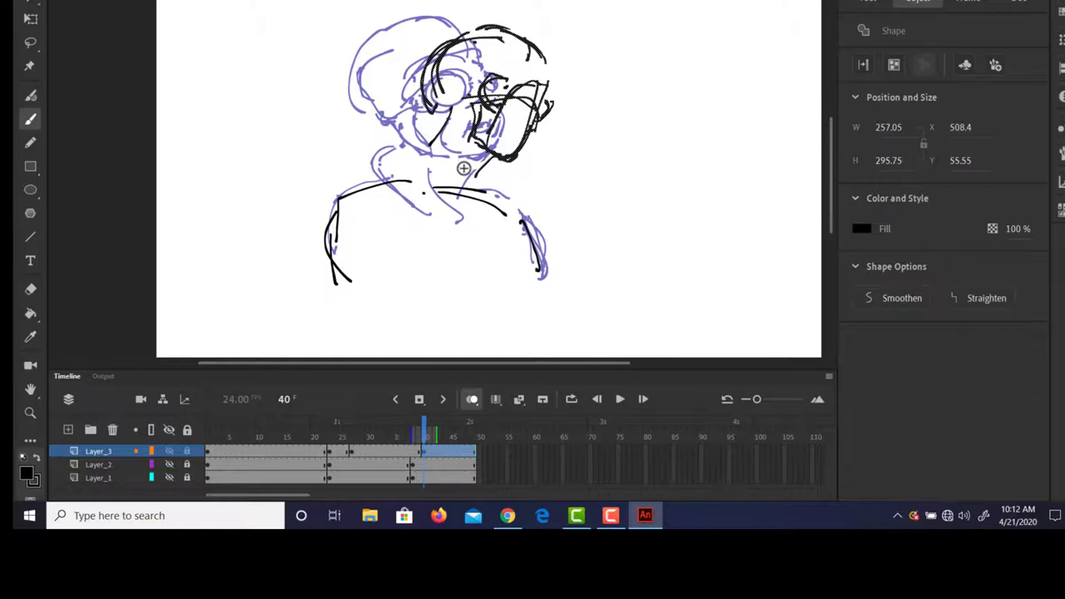
- Sketch the back of the neck, collar, jacket opening and reinforced shoulder lines at frame 40 with the classic brush
{"action": "key", "text": "b"}
{"action": "mouse_move", "coordinate": [451, 110]}
{"action": "left_mouse_down"}
{"action": "mouse_move", "coordinate": [436, 153]}
{"action": "mouse_move", "coordinate": [432, 145]}
{"action": "mouse_move", "coordinate": [439, 191]}
{"action": "left_mouse_up"}
{"action": "left_click_drag", "start_coordinate": [432, 149], "coordinate": [463, 206]}
{"action": "mouse_move", "coordinate": [431, 125]}
{"action": "left_mouse_down"}
{"action": "mouse_move", "coordinate": [413, 158]}
{"action": "mouse_move", "coordinate": [404, 144]}
{"action": "mouse_move", "coordinate": [406, 173]}
{"action": "mouse_move", "coordinate": [441, 220]}
{"action": "left_mouse_up"}
{"action": "left_click_drag", "start_coordinate": [400, 206], "coordinate": [447, 238]}
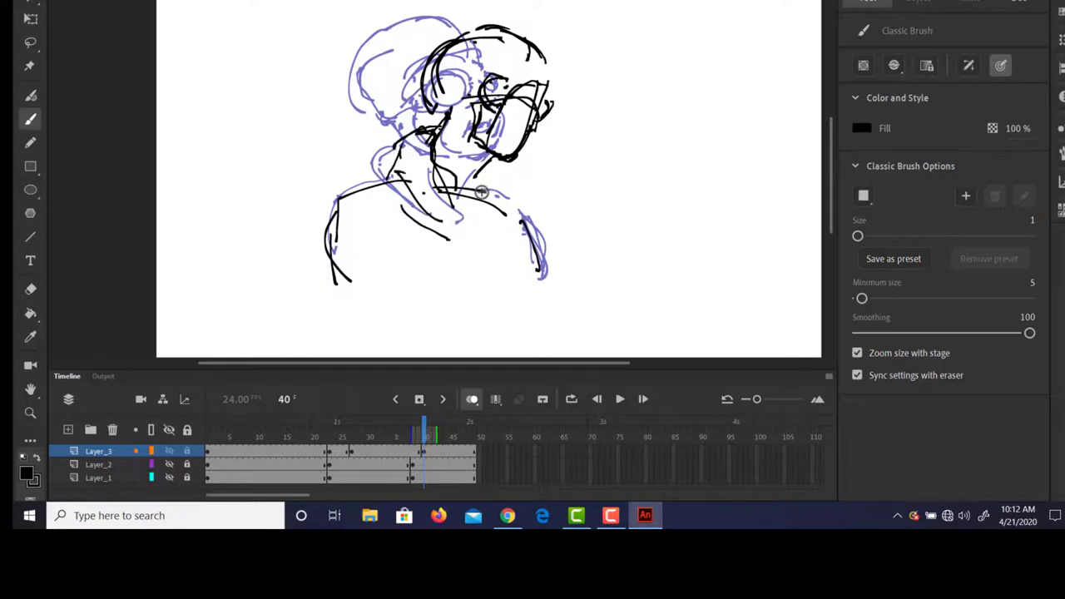
{"action": "left_click_drag", "start_coordinate": [485, 171], "coordinate": [487, 265]}
{"action": "left_click_drag", "start_coordinate": [445, 210], "coordinate": [475, 269]}
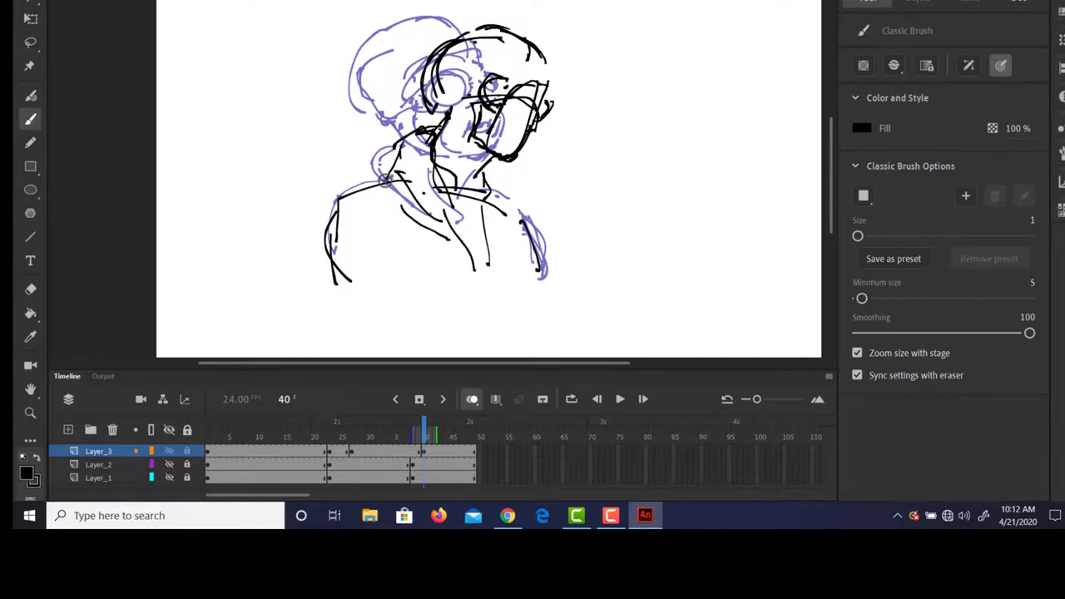
{"action": "left_click_drag", "start_coordinate": [391, 168], "coordinate": [334, 198]}
{"action": "mouse_move", "coordinate": [486, 186]}
{"action": "left_mouse_down"}
{"action": "mouse_move", "coordinate": [520, 210]}
{"action": "mouse_move", "coordinate": [551, 270]}
{"action": "left_mouse_up"}
{"action": "left_click", "coordinate": [554, 51]}
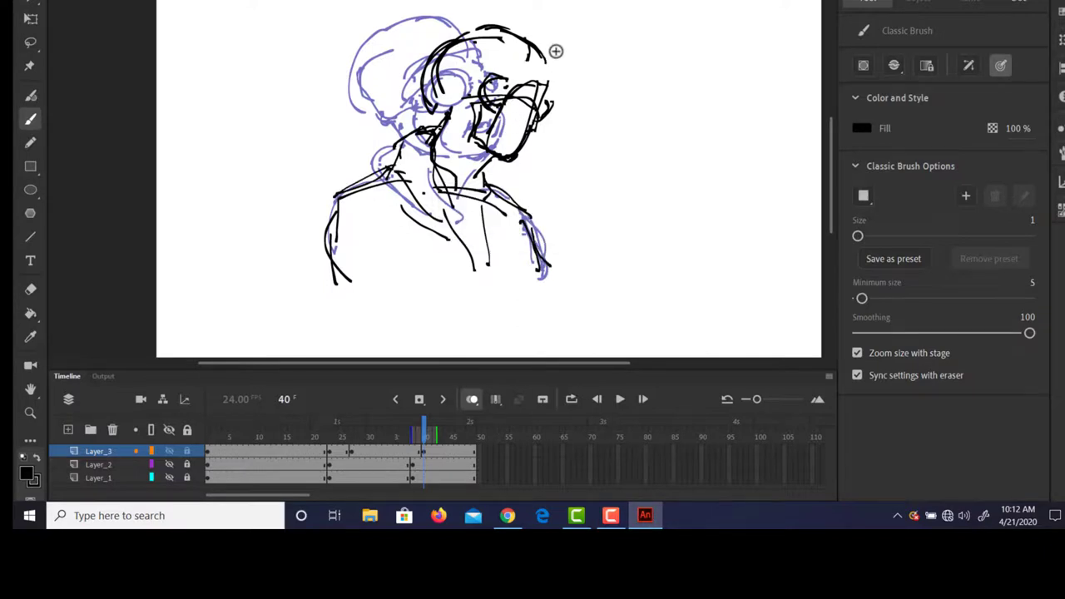
- Select the head at frame 40 with the lasso and move it slightly down toward the collar
{"action": "key", "text": "l"}
{"action": "mouse_move", "coordinate": [543, 26]}
{"action": "left_mouse_down"}
{"action": "mouse_move", "coordinate": [492, 10]}
{"action": "mouse_move", "coordinate": [430, 27]}
{"action": "mouse_move", "coordinate": [409, 101]}
{"action": "left_mouse_up"}
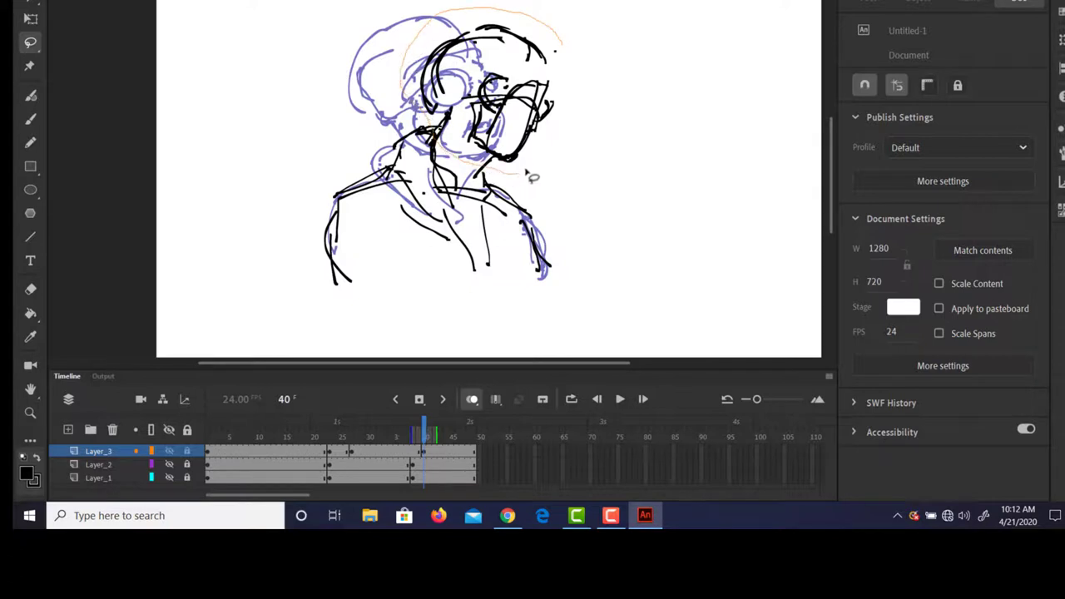
{"action": "mouse_move", "coordinate": [526, 173]}
{"action": "left_mouse_down"}
{"action": "mouse_move", "coordinate": [578, 74]}
{"action": "mouse_move", "coordinate": [545, 105]}
{"action": "left_mouse_up"}
{"action": "key", "text": "q"}
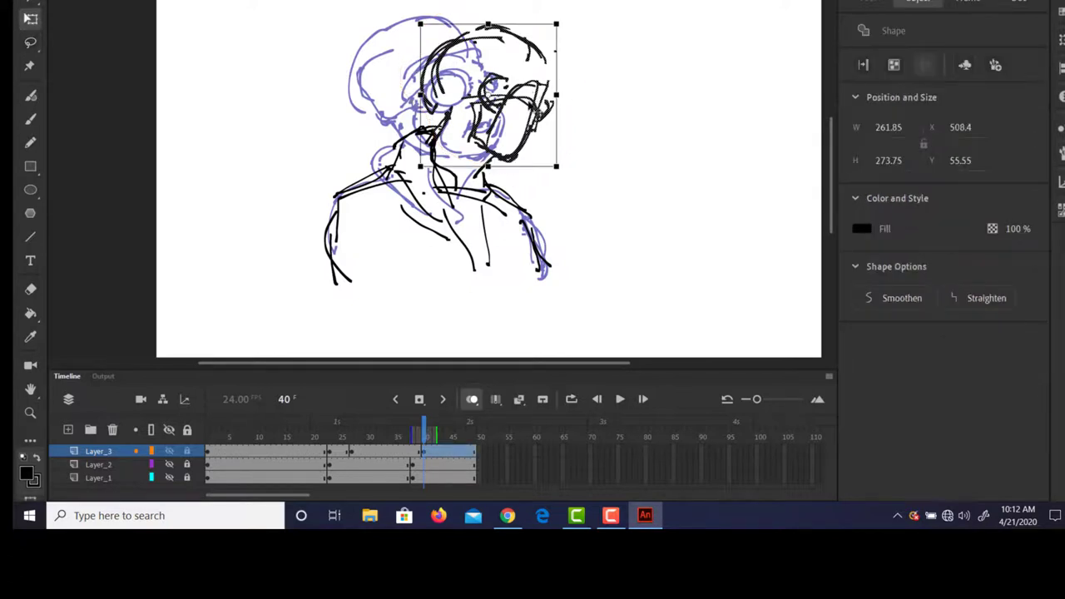
{"action": "left_click_drag", "start_coordinate": [519, 152], "coordinate": [518, 162]}
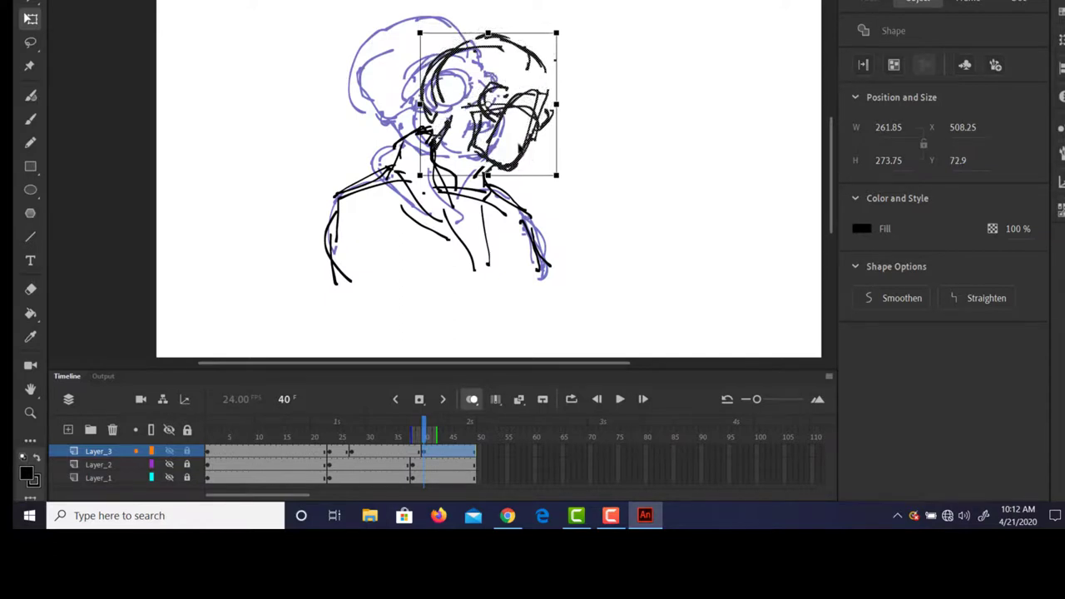
{"action": "left_click", "coordinate": [163, 56]}
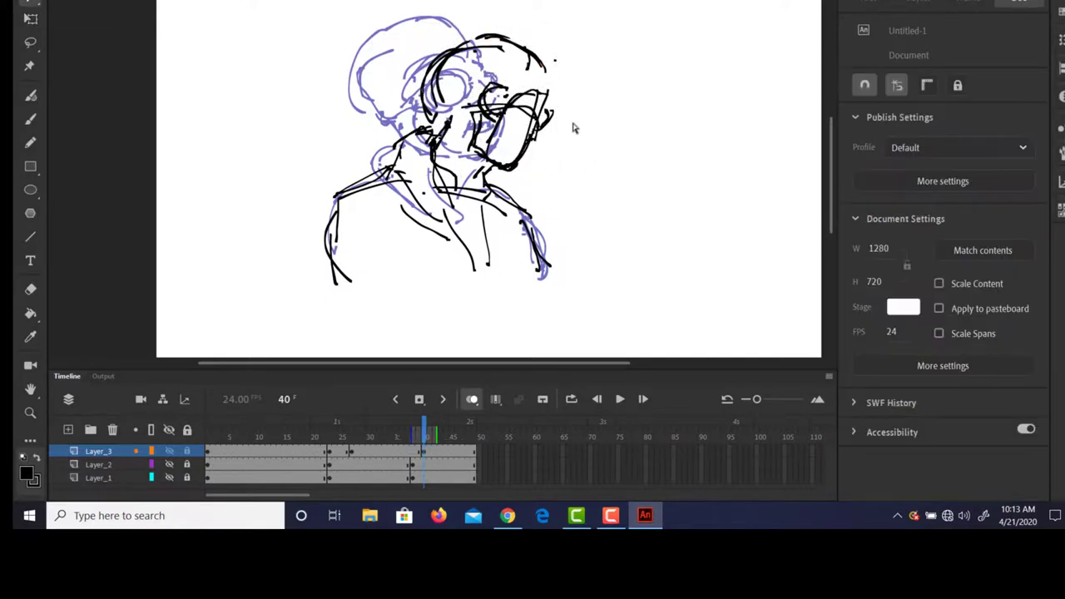
- Redraw the top of the skull at frame 40 with extra outline strokes and add lines down the back of the head
{"action": "key", "text": "b"}
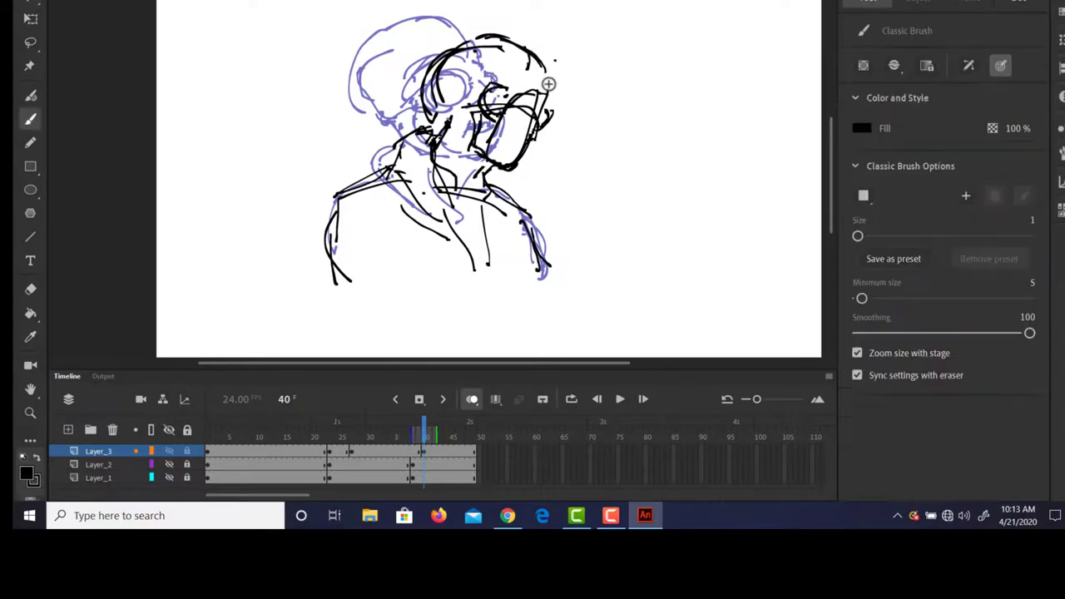
{"action": "mouse_move", "coordinate": [554, 73]}
{"action": "left_mouse_down"}
{"action": "mouse_move", "coordinate": [497, 29]}
{"action": "mouse_move", "coordinate": [450, 52]}
{"action": "mouse_move", "coordinate": [454, 102]}
{"action": "left_mouse_up"}
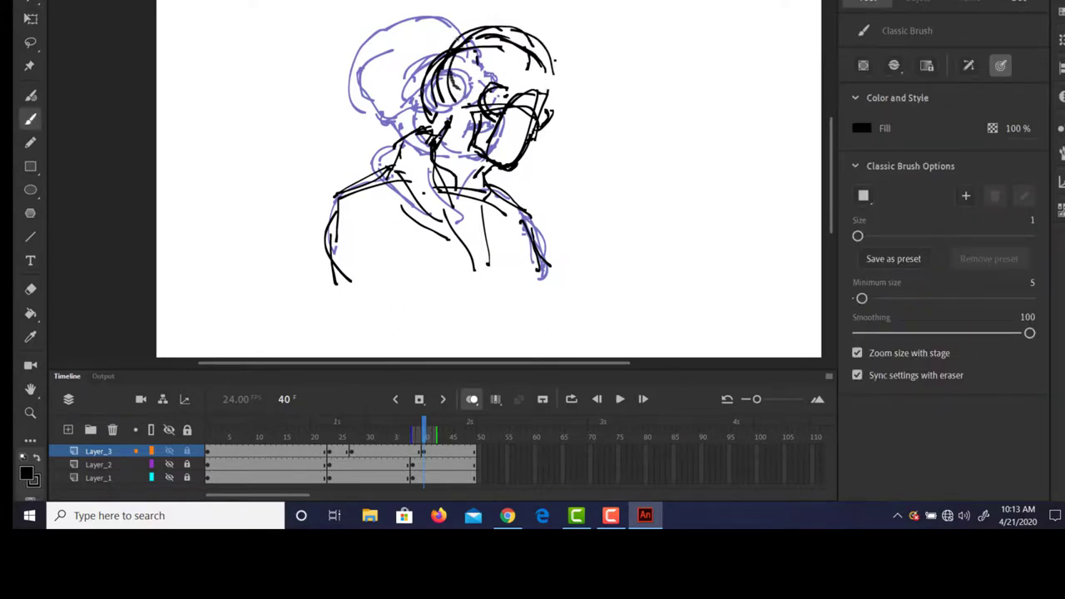
{"action": "left_click_drag", "start_coordinate": [458, 51], "coordinate": [457, 88]}
{"action": "mouse_move", "coordinate": [522, 34]}
{"action": "left_mouse_down"}
{"action": "mouse_move", "coordinate": [549, 70]}
{"action": "mouse_move", "coordinate": [482, 31]}
{"action": "left_mouse_up"}
{"action": "left_click_drag", "start_coordinate": [446, 64], "coordinate": [448, 125]}
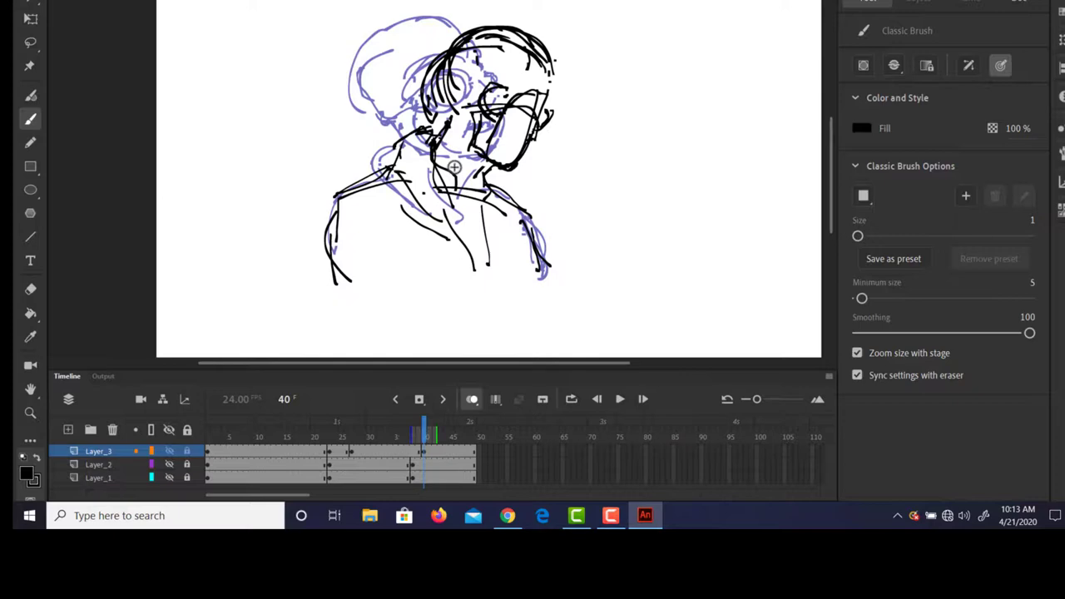
- Turn off onion skinning and review the Layer_3 poses by scrubbing and playing the animation
{"action": "mouse_move", "coordinate": [427, 430]}
{"action": "left_mouse_down"}
{"action": "mouse_move", "coordinate": [211, 418]}
{"action": "mouse_move", "coordinate": [341, 420]}
{"action": "left_mouse_up"}
{"action": "left_click", "coordinate": [471, 401]}
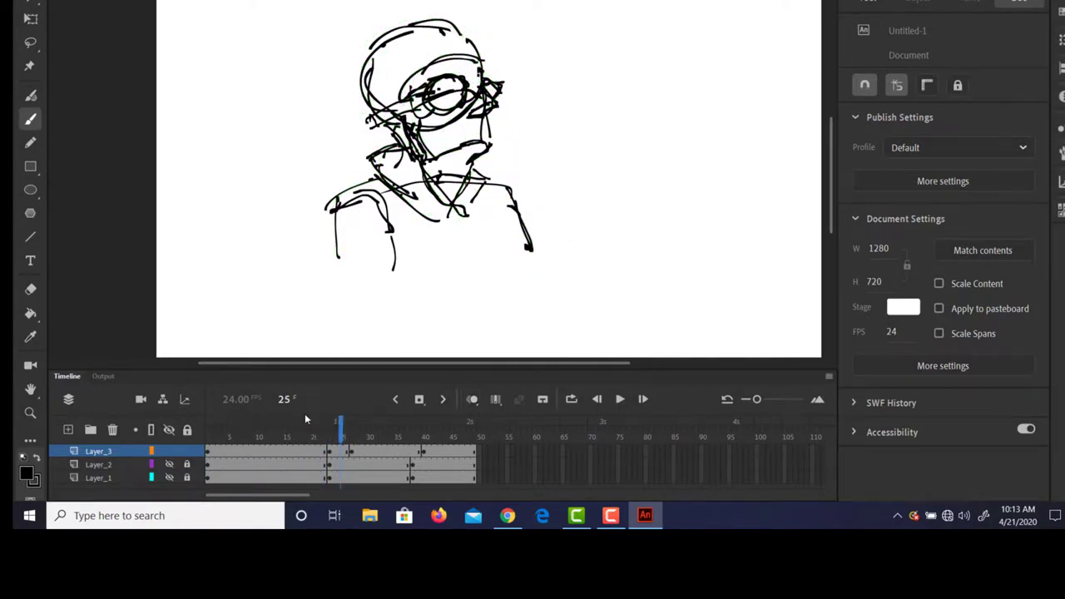
{"action": "mouse_move", "coordinate": [341, 427]}
{"action": "left_mouse_down"}
{"action": "mouse_move", "coordinate": [208, 421]}
{"action": "mouse_move", "coordinate": [296, 420]}
{"action": "mouse_move", "coordinate": [385, 441]}
{"action": "mouse_move", "coordinate": [430, 439]}
{"action": "mouse_move", "coordinate": [208, 426]}
{"action": "mouse_move", "coordinate": [449, 429]}
{"action": "mouse_move", "coordinate": [208, 431]}
{"action": "mouse_move", "coordinate": [425, 422]}
{"action": "left_mouse_up"}
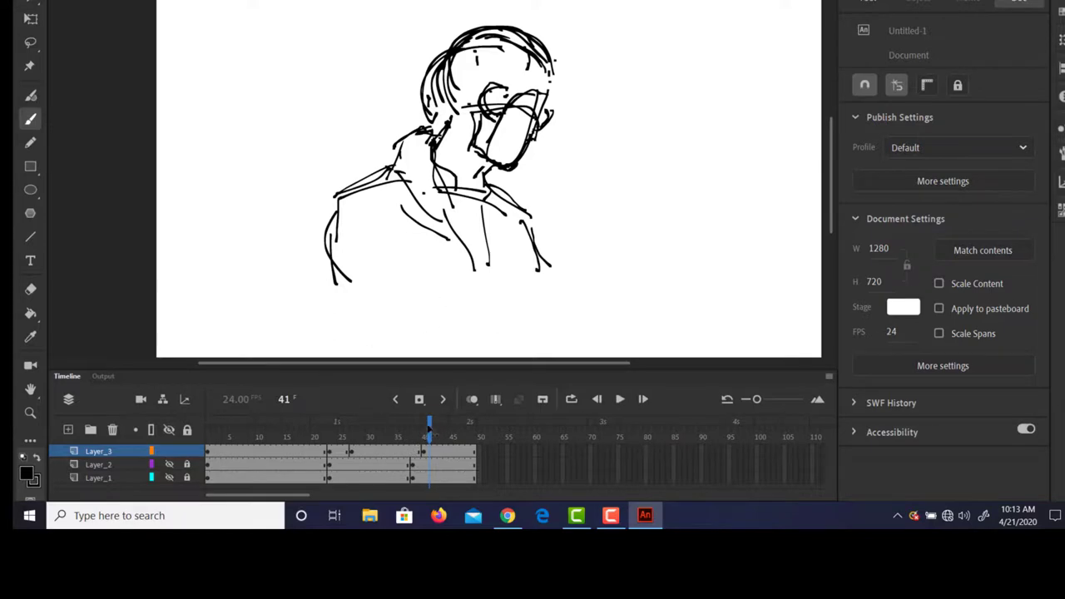
{"action": "mouse_move", "coordinate": [429, 427]}
{"action": "left_mouse_down"}
{"action": "mouse_move", "coordinate": [276, 428]}
{"action": "mouse_move", "coordinate": [408, 428]}
{"action": "mouse_move", "coordinate": [230, 402]}
{"action": "left_mouse_up"}
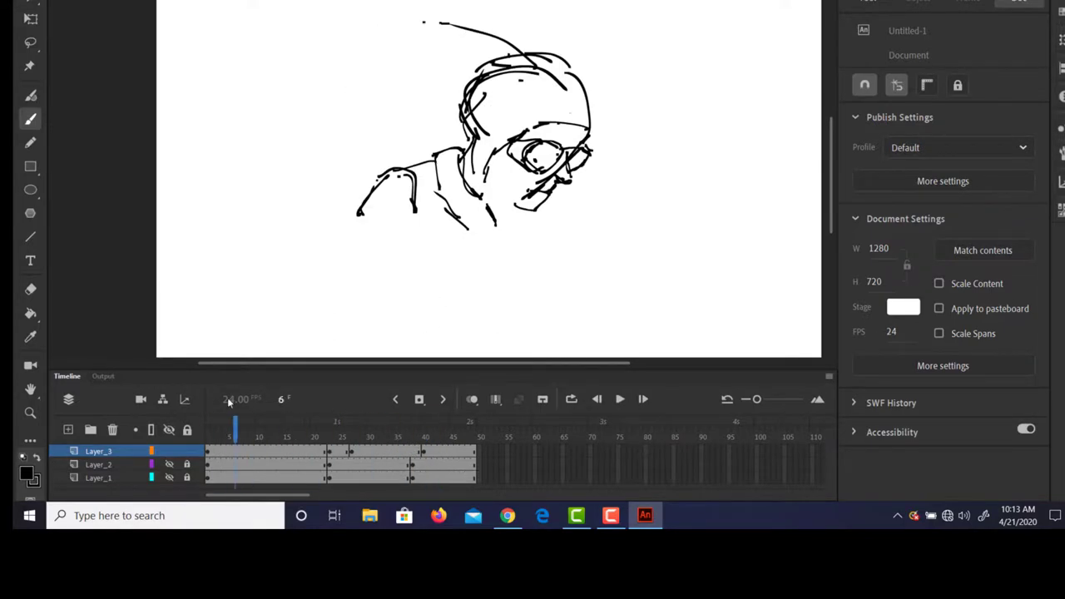
{"action": "key", "text": "Return"}
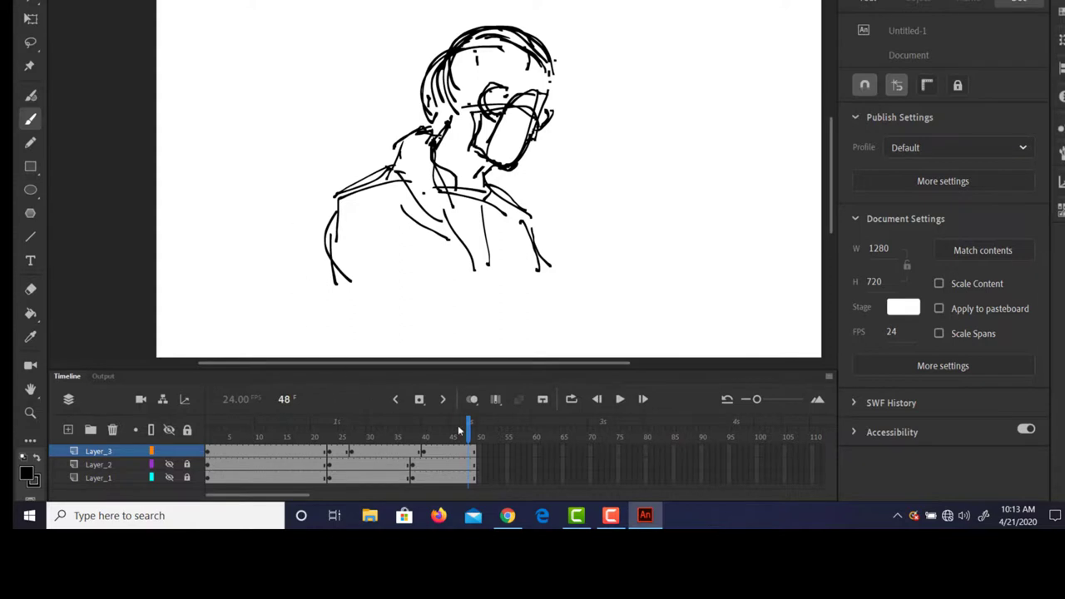
{"action": "mouse_move", "coordinate": [454, 427]}
{"action": "left_mouse_down"}
{"action": "mouse_move", "coordinate": [310, 427]}
{"action": "mouse_move", "coordinate": [331, 427]}
{"action": "left_mouse_up"}
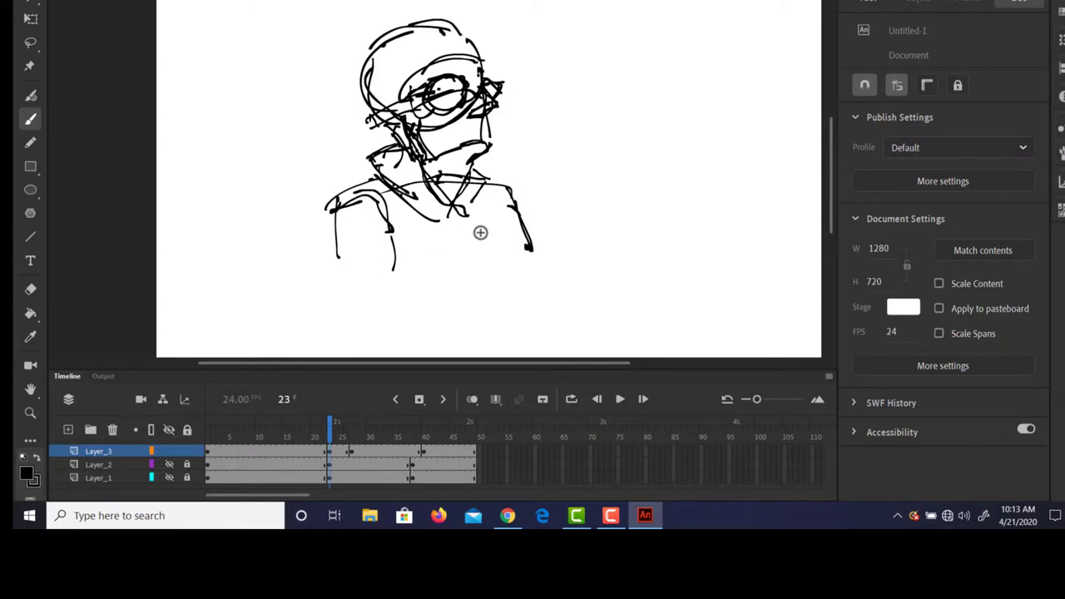
- Go to frame 36, set the eraser's minimum size to 86 and erase the heavy arm strokes below the far shoulder
{"action": "mouse_move", "coordinate": [330, 424]}
{"action": "left_mouse_down"}
{"action": "mouse_move", "coordinate": [441, 422]}
{"action": "mouse_move", "coordinate": [225, 422]}
{"action": "mouse_move", "coordinate": [403, 423]}
{"action": "left_mouse_up"}
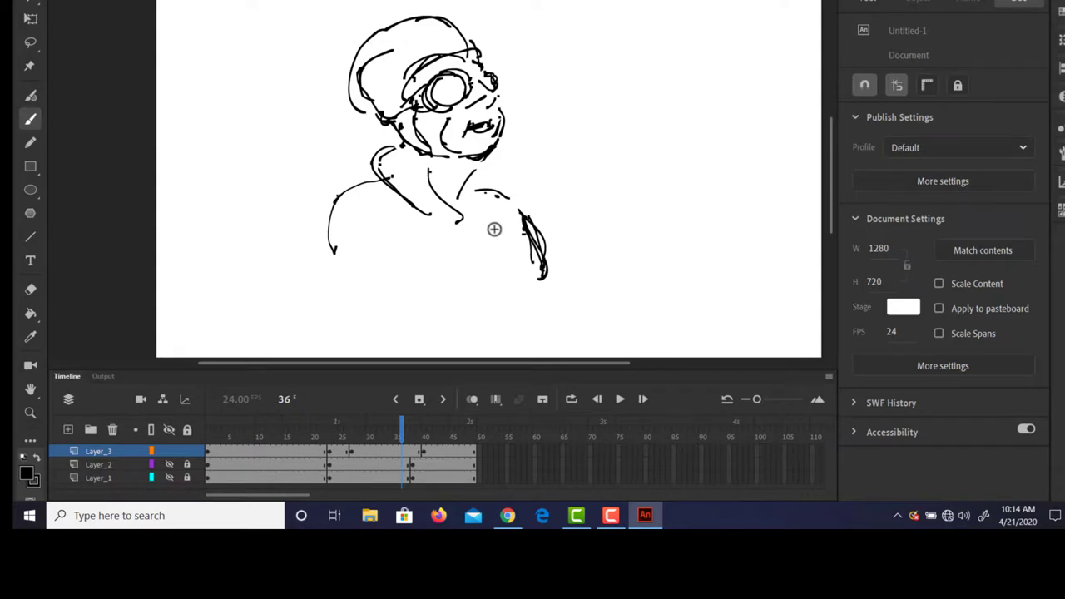
{"action": "key", "text": "e"}
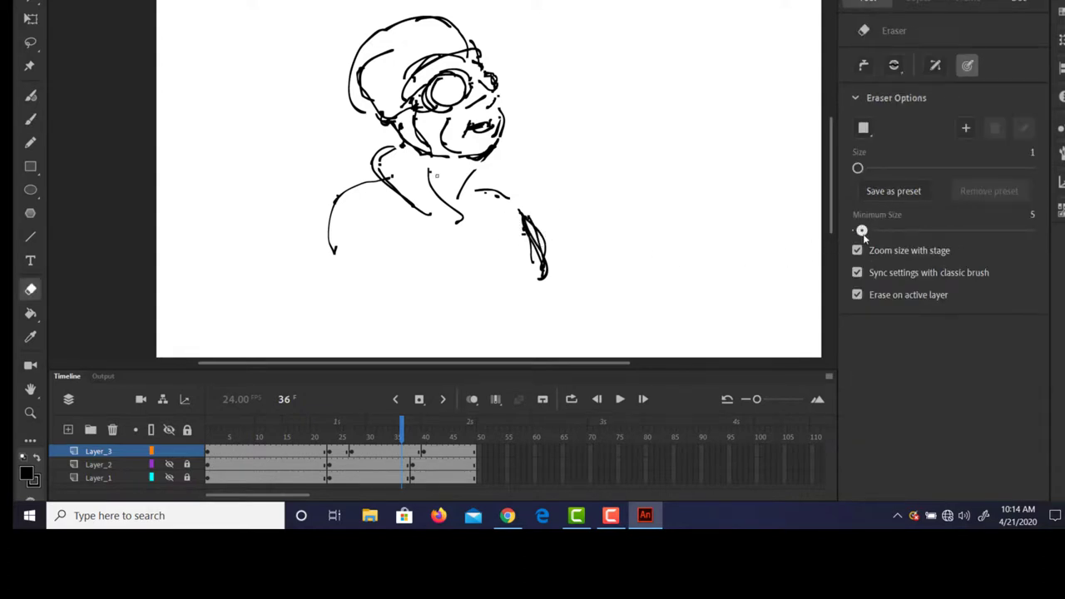
{"action": "left_click_drag", "start_coordinate": [862, 230], "coordinate": [931, 230]}
{"action": "left_click_drag", "start_coordinate": [536, 209], "coordinate": [545, 279]}
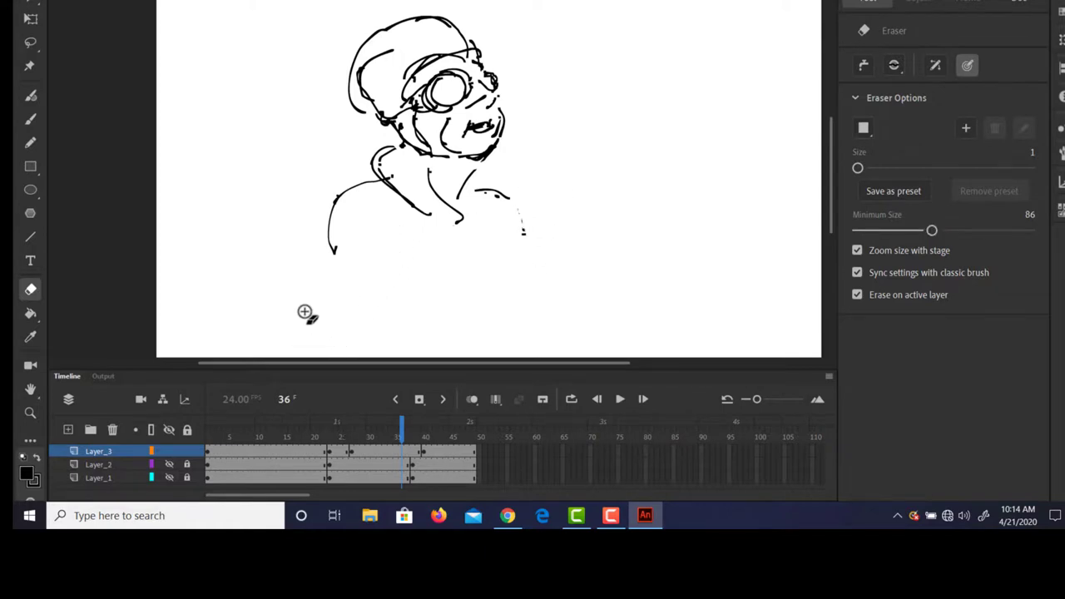
- Switch back to the classic brush and set its minimum size to 7
{"action": "key", "text": "b"}
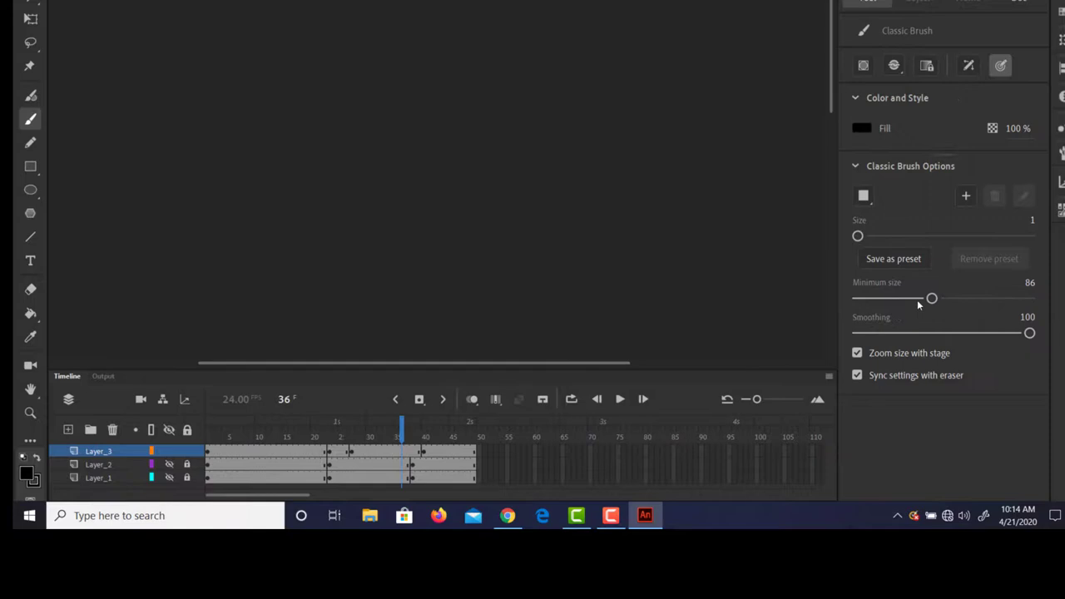
{"action": "left_click_drag", "start_coordinate": [930, 299], "coordinate": [864, 299]}
{"action": "scroll", "coordinate": [828, 213], "scroll_direction": "down", "scroll_amount": 2}
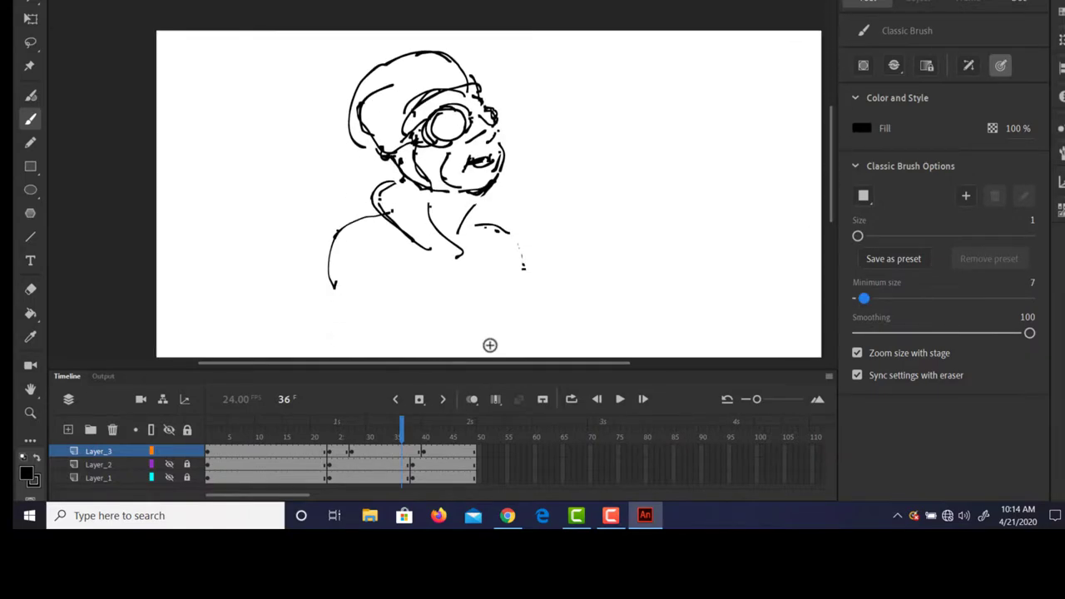
- Scrub back and forth through the timeline to examine how the Layer_3 poses flow between keyframes
{"action": "left_click_drag", "start_coordinate": [408, 427], "coordinate": [239, 432]}
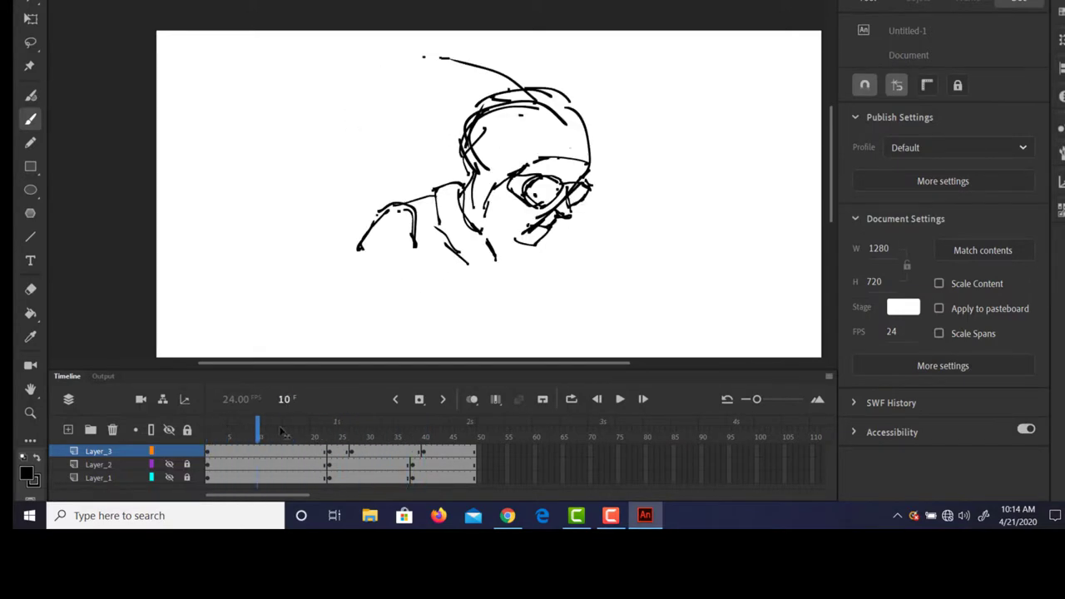
{"action": "mouse_move", "coordinate": [283, 431]}
{"action": "left_mouse_down"}
{"action": "mouse_move", "coordinate": [437, 431]}
{"action": "mouse_move", "coordinate": [229, 429]}
{"action": "mouse_move", "coordinate": [432, 425]}
{"action": "left_mouse_up"}
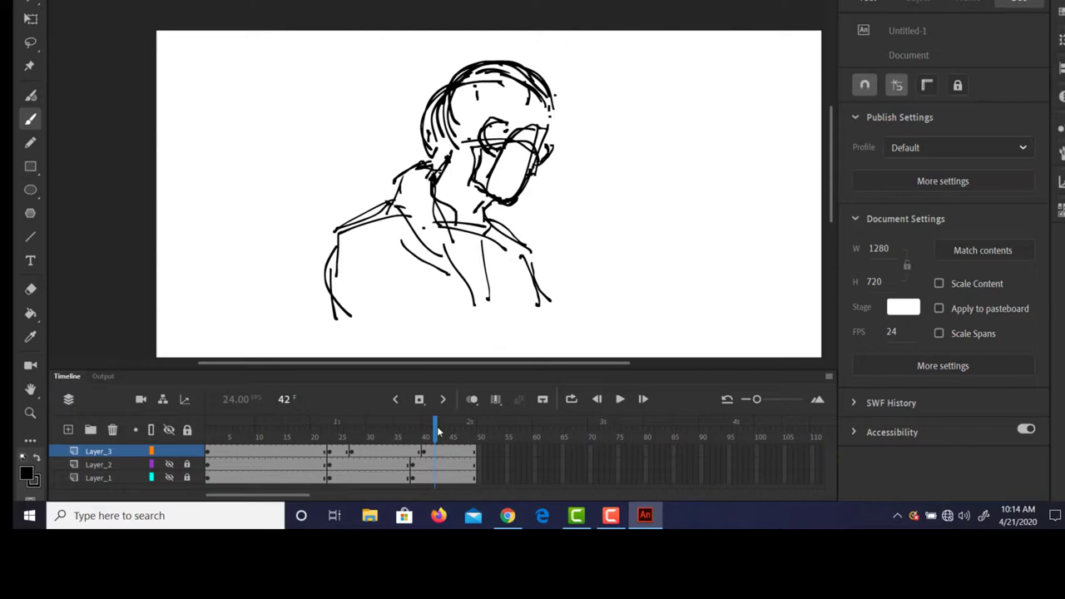
{"action": "mouse_move", "coordinate": [438, 431]}
{"action": "left_mouse_down"}
{"action": "mouse_move", "coordinate": [237, 430]}
{"action": "mouse_move", "coordinate": [426, 446]}
{"action": "left_mouse_up"}
{"action": "mouse_move", "coordinate": [424, 427]}
{"action": "left_mouse_down"}
{"action": "mouse_move", "coordinate": [475, 428]}
{"action": "mouse_move", "coordinate": [238, 429]}
{"action": "mouse_move", "coordinate": [435, 437]}
{"action": "mouse_move", "coordinate": [423, 426]}
{"action": "mouse_move", "coordinate": [225, 423]}
{"action": "left_mouse_up"}
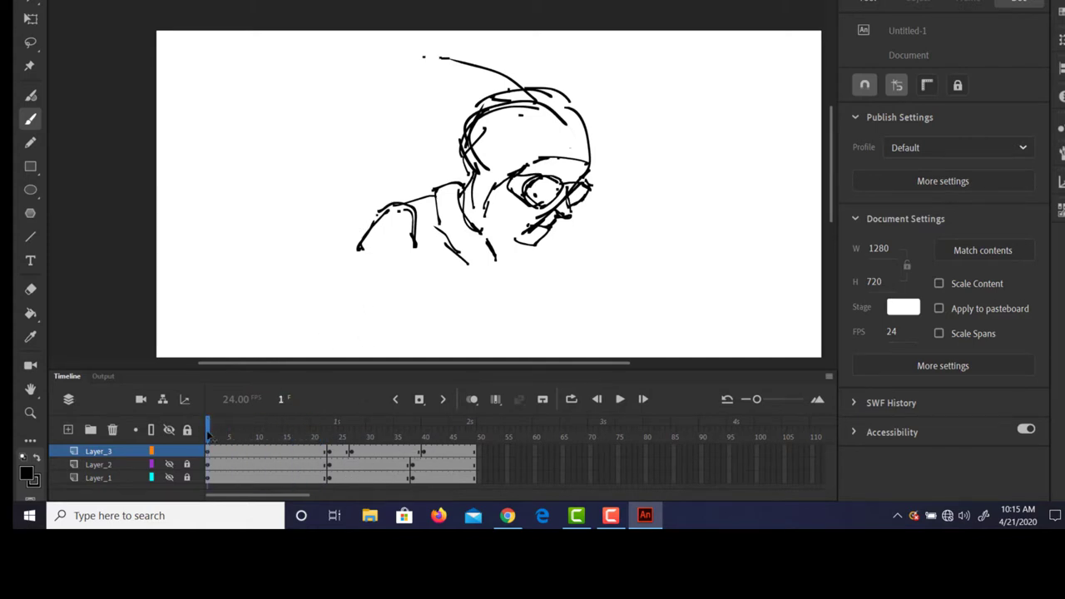
{"action": "left_click_drag", "start_coordinate": [210, 431], "coordinate": [391, 433]}
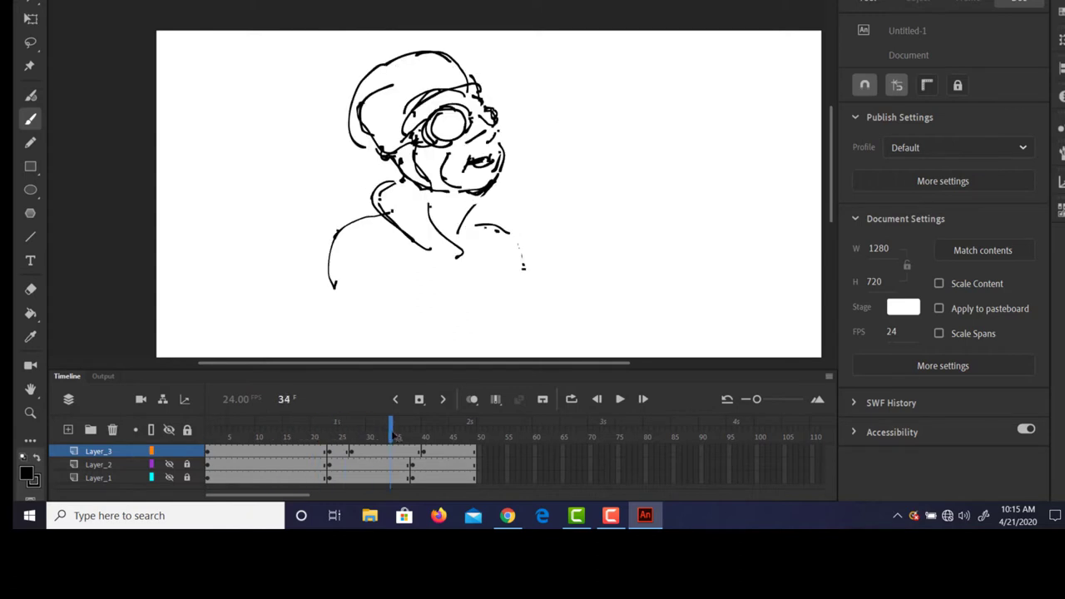
- Show the Layer_1 storyboard, check Layer_2 briefly, hide both sketch layers and examine the reference back to frame 22
{"action": "left_click", "coordinate": [168, 464]}
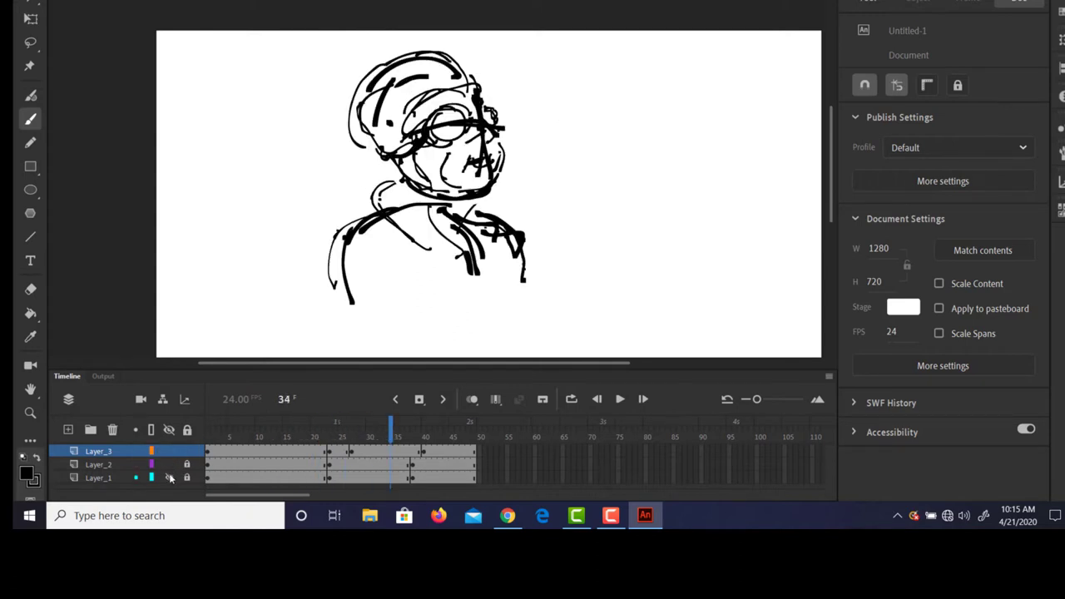
{"action": "left_click", "coordinate": [168, 477]}
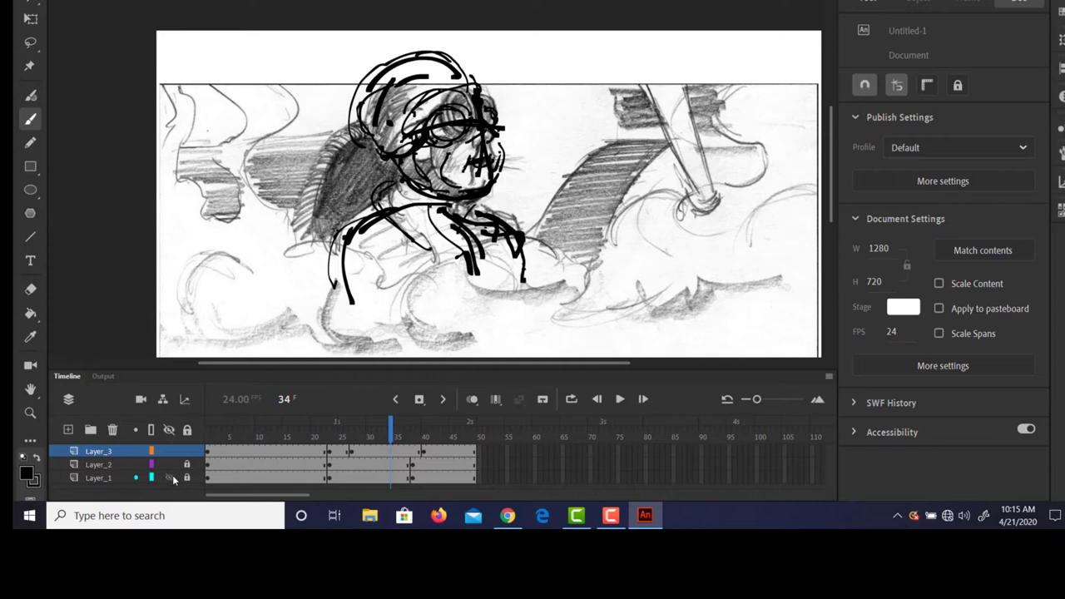
{"action": "left_click", "coordinate": [168, 464]}
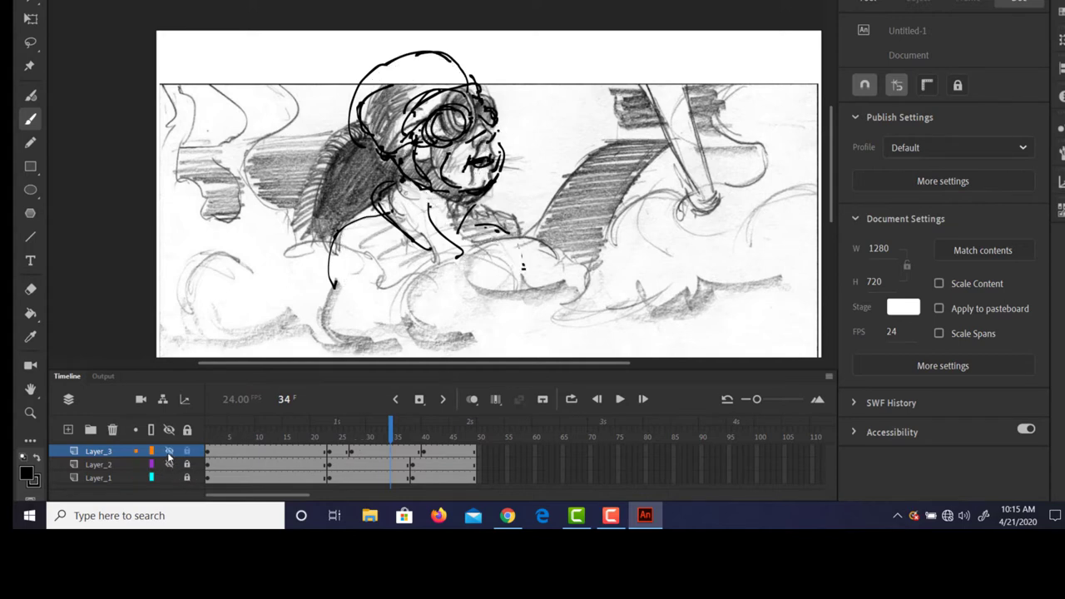
{"action": "left_click", "coordinate": [168, 451]}
{"action": "mouse_move", "coordinate": [391, 437]}
{"action": "left_mouse_down"}
{"action": "mouse_move", "coordinate": [252, 434]}
{"action": "mouse_move", "coordinate": [418, 439]}
{"action": "mouse_move", "coordinate": [268, 437]}
{"action": "mouse_move", "coordinate": [358, 436]}
{"action": "left_mouse_up"}
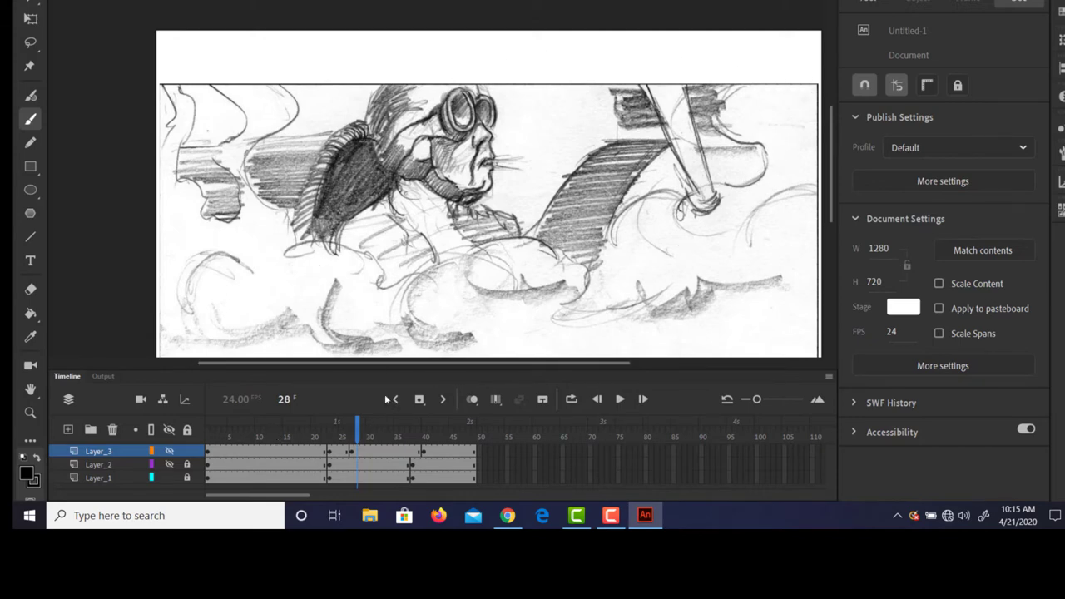
{"action": "left_click_drag", "start_coordinate": [358, 434], "coordinate": [324, 435]}
- Compare the Layer_2 rough with the storyboard back to frame 1, and restore the view to only Layer_3
{"action": "left_click", "coordinate": [167, 465]}
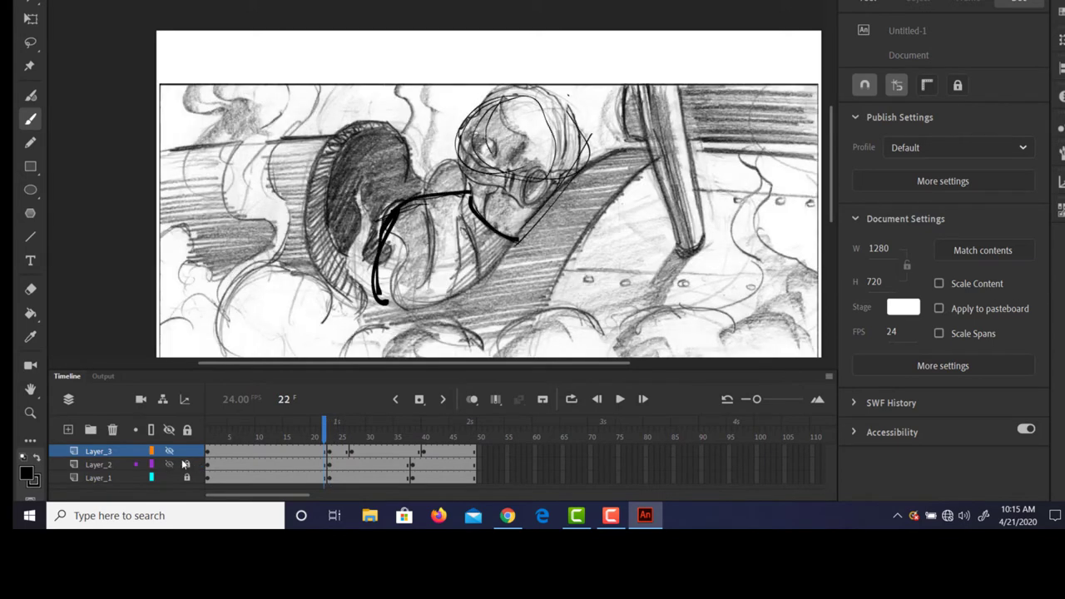
{"action": "mouse_move", "coordinate": [333, 433]}
{"action": "left_mouse_down"}
{"action": "mouse_move", "coordinate": [221, 430]}
{"action": "mouse_move", "coordinate": [450, 426]}
{"action": "mouse_move", "coordinate": [246, 420]}
{"action": "mouse_move", "coordinate": [428, 423]}
{"action": "mouse_move", "coordinate": [218, 407]}
{"action": "mouse_move", "coordinate": [188, 429]}
{"action": "left_mouse_up"}
{"action": "left_click", "coordinate": [169, 465]}
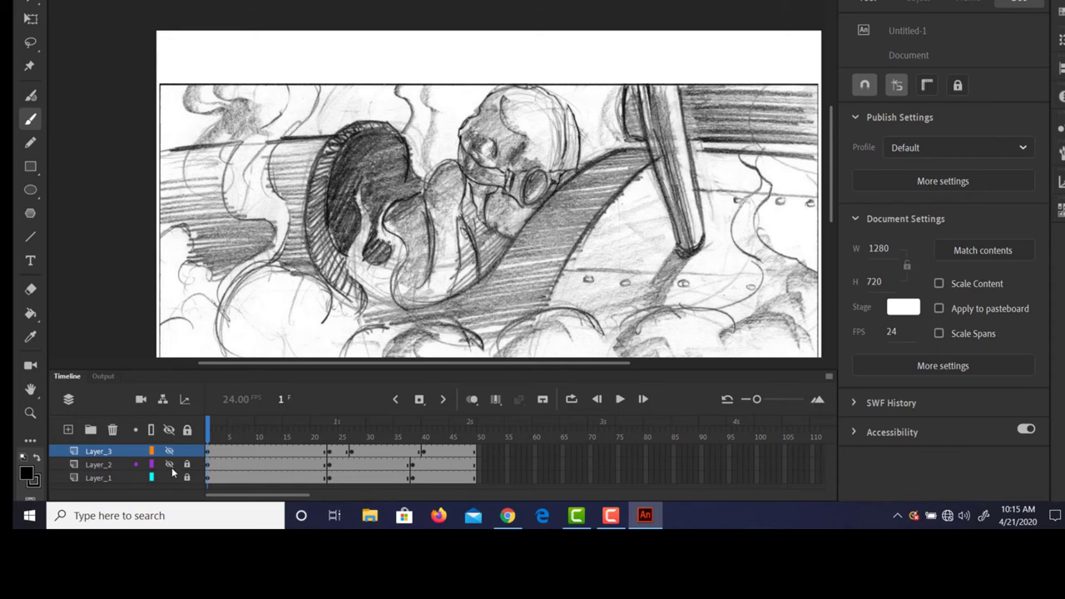
{"action": "left_click", "coordinate": [169, 477]}
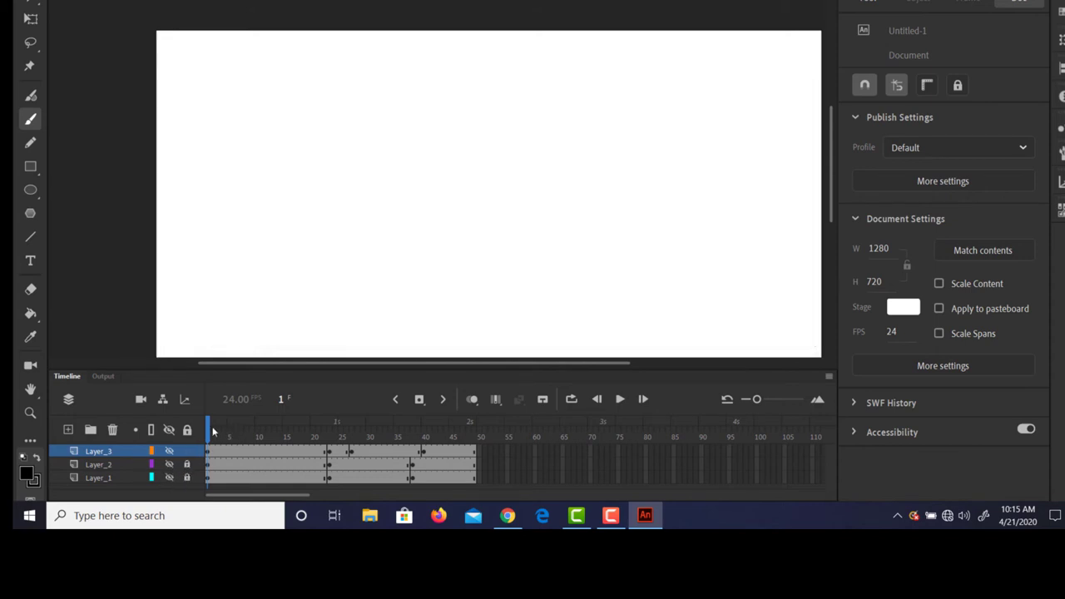
{"action": "left_click", "coordinate": [169, 451]}
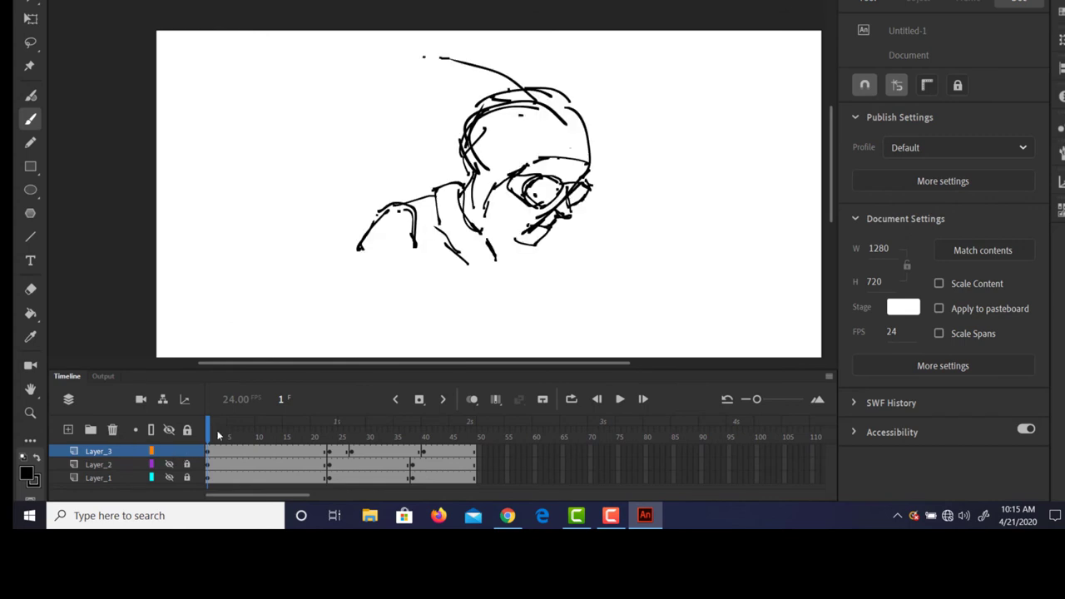
{"action": "mouse_move", "coordinate": [210, 440]}
{"action": "left_mouse_down"}
{"action": "mouse_move", "coordinate": [439, 450]}
{"action": "mouse_move", "coordinate": [269, 449]}
{"action": "mouse_move", "coordinate": [438, 448]}
{"action": "mouse_move", "coordinate": [241, 437]}
{"action": "mouse_move", "coordinate": [210, 425]}
{"action": "left_mouse_up"}
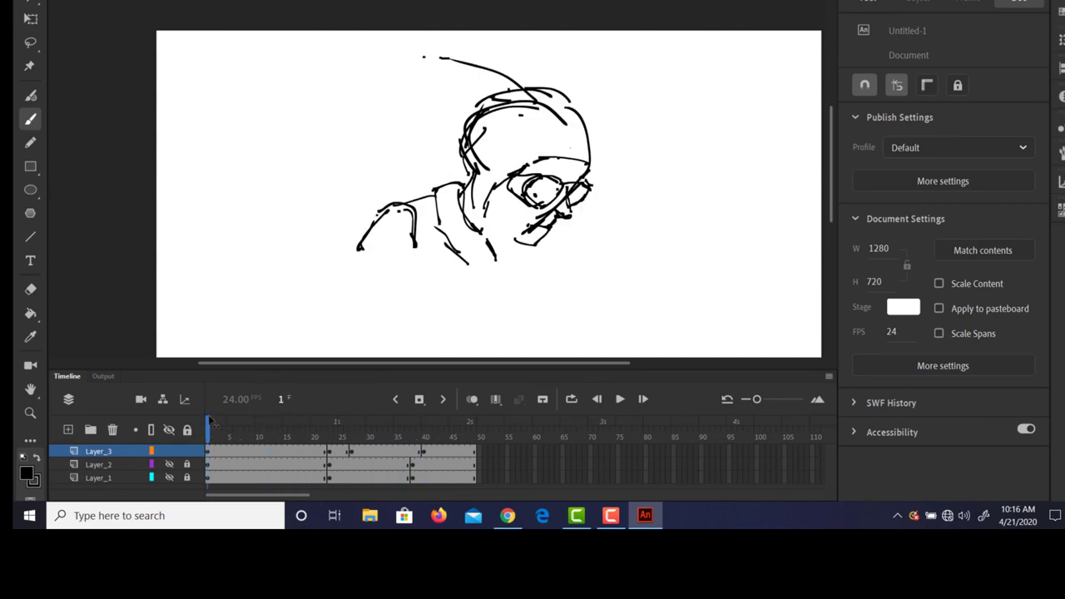